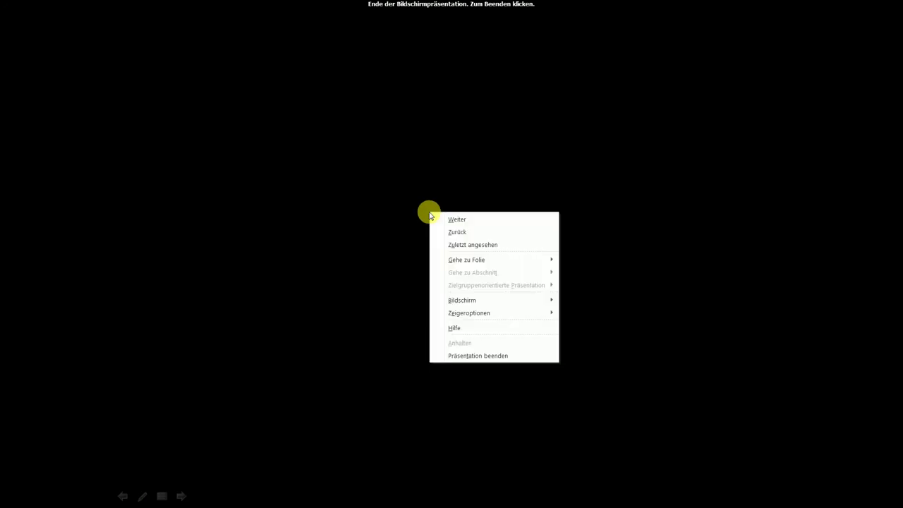
# End the GBR slideshow with Präsentation beenden and close PowerPoint.
pyautogui.click(800, 78)
pyautogui.click(868, 23)
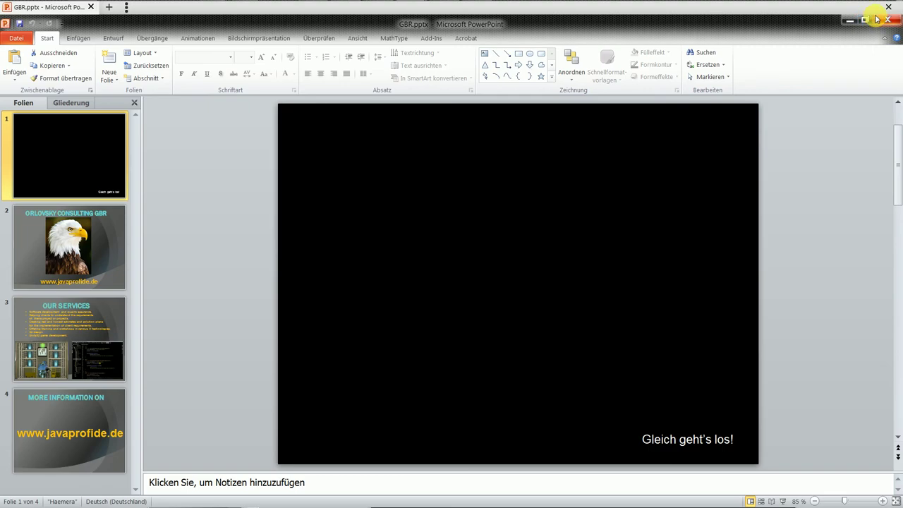
pyautogui.click(879, 19)
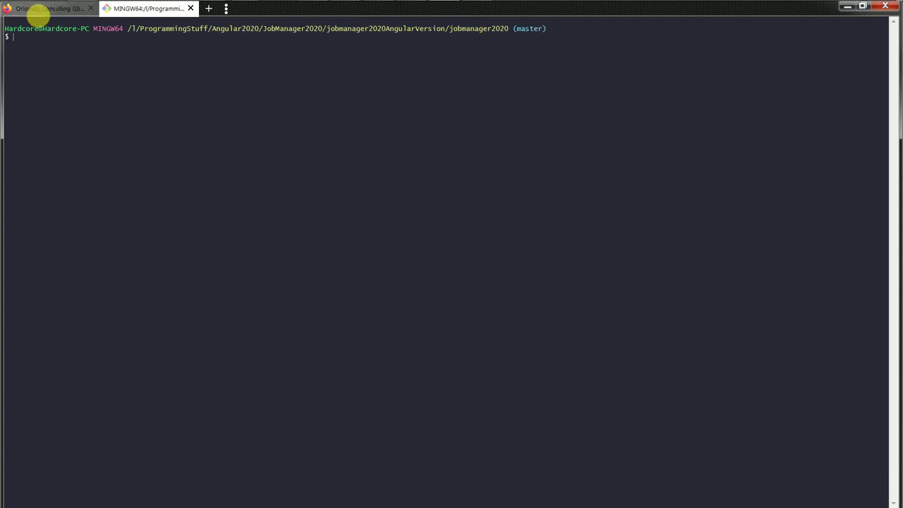
# Show the 'Job manager 2020 Angular version' backlog in easyBacklog and scroll through its five themes.
pyautogui.click(39, 10)
pyautogui.click(215, 40)
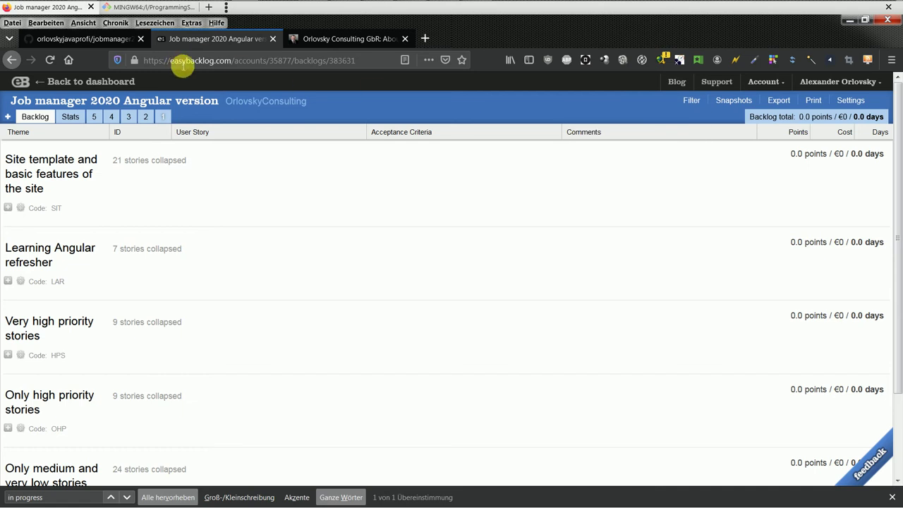
pyautogui.scroll(-2, 421, 291)
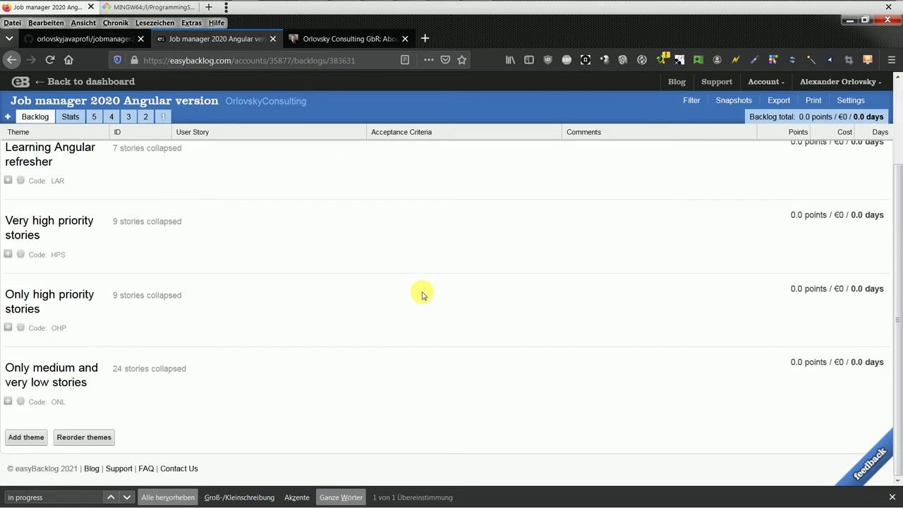
pyautogui.scroll(1, 421, 295)
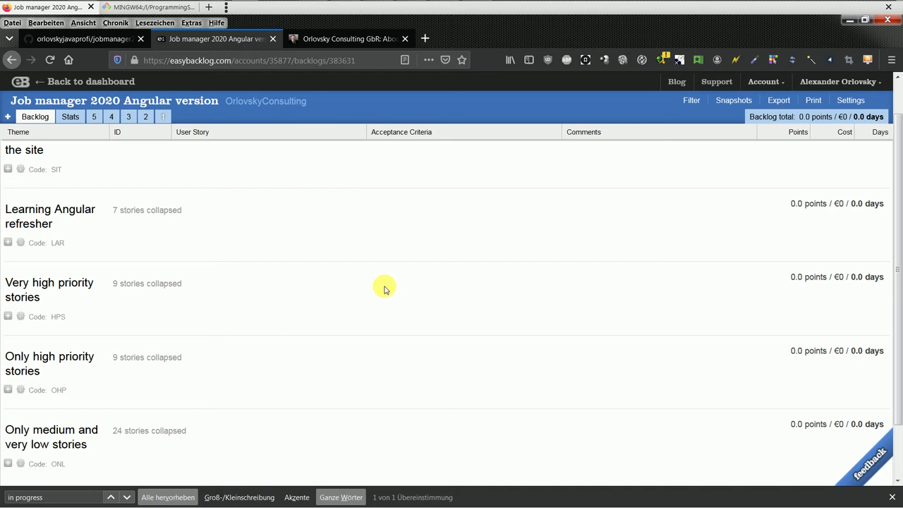
# Scroll through the jobmanager2020AngularVersion README on GitHub, then return to the MINGW64 terminal.
pyautogui.click(76, 39)
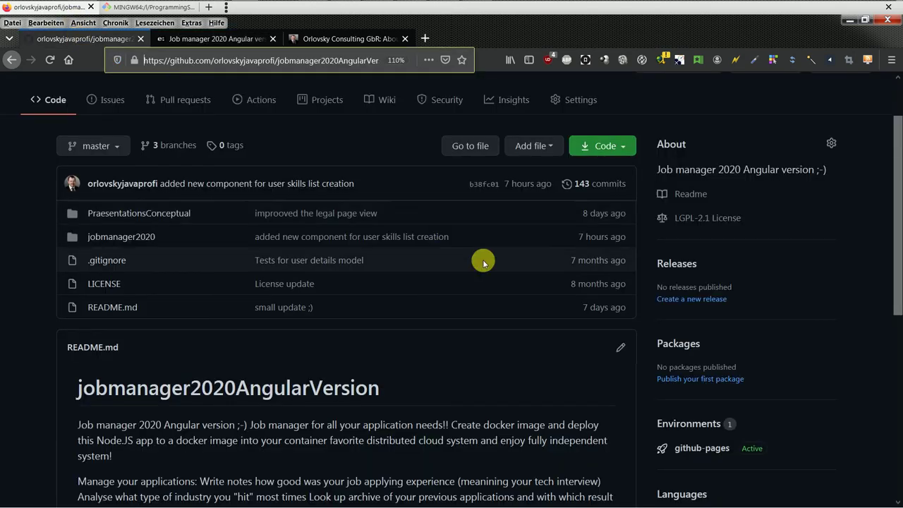
pyautogui.scroll(-2, 369, 388)
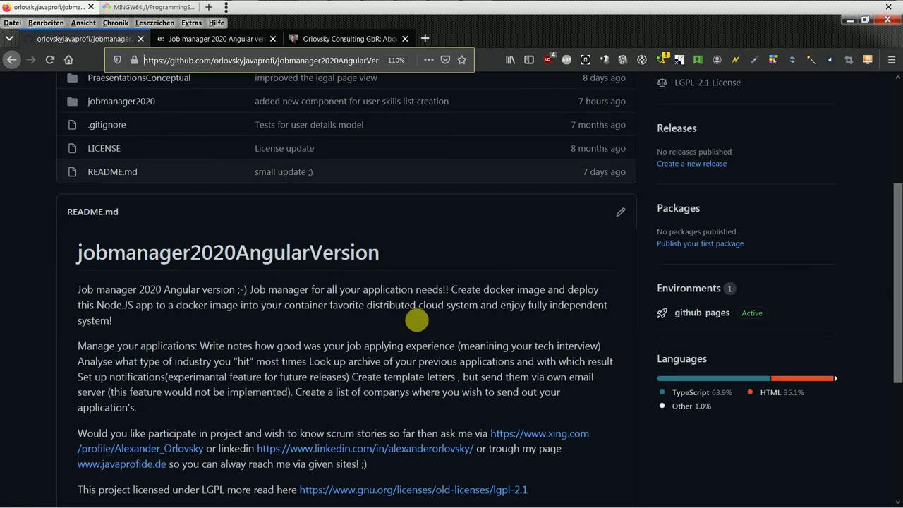
pyautogui.scroll(-2, 203, 251)
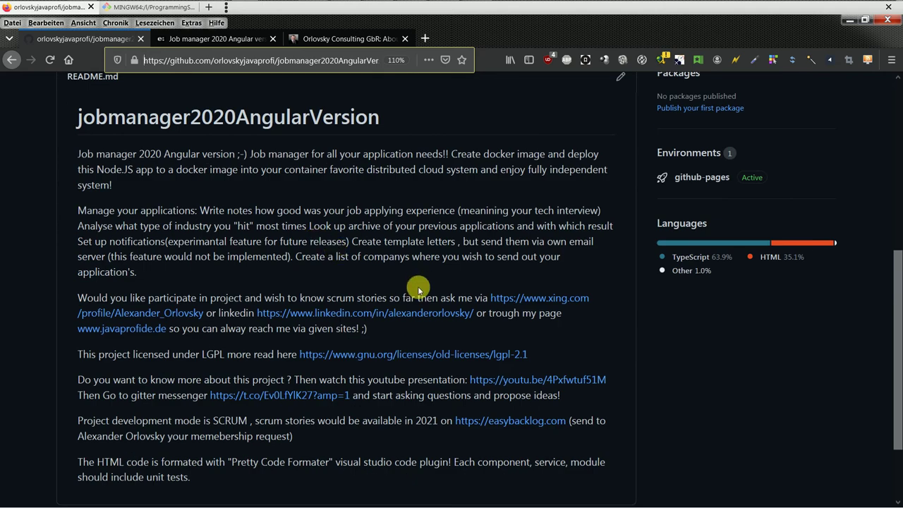
pyautogui.scroll(1, 418, 282)
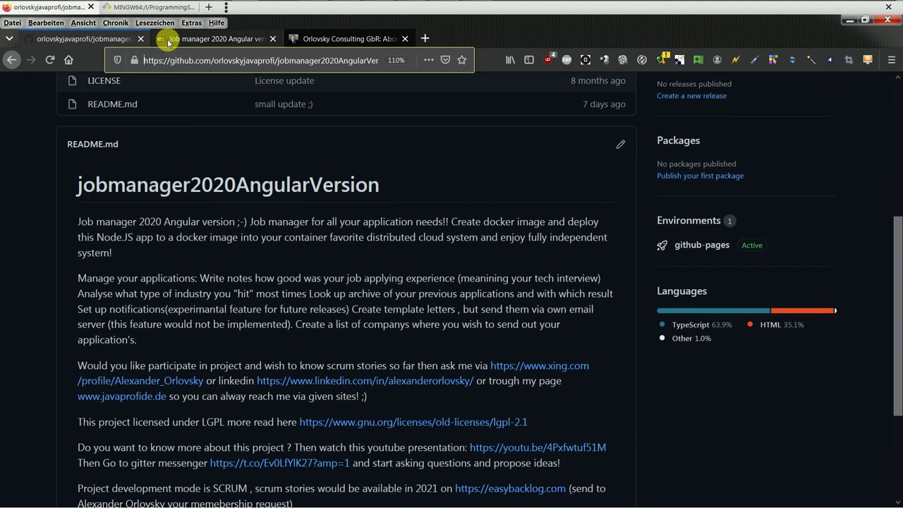
pyautogui.click(144, 9)
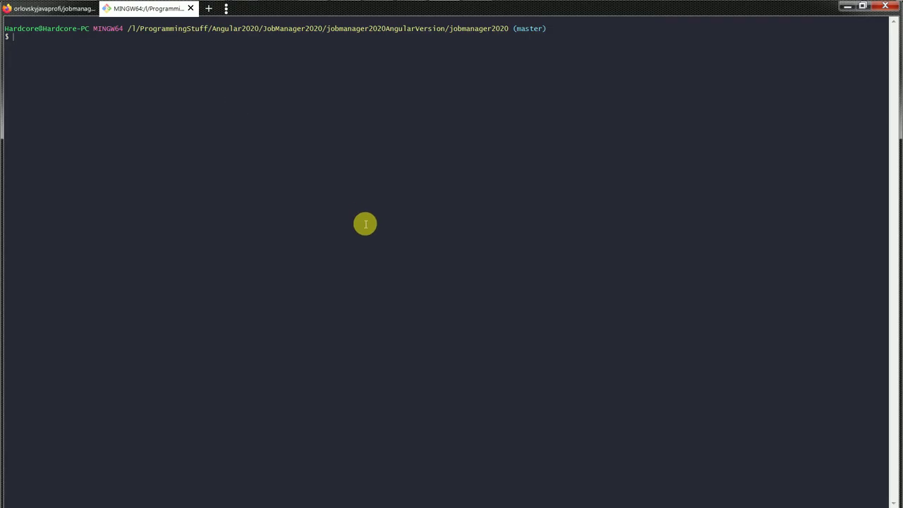
pyautogui.write('ng serve')
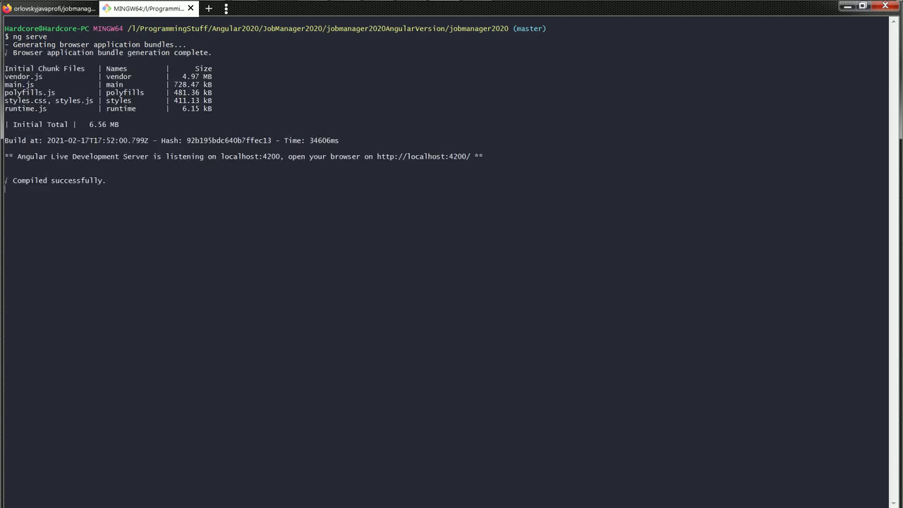
pyautogui.moveTo(374, 156); pyautogui.dragTo(468, 157)
pyautogui.rightClick(427, 157)
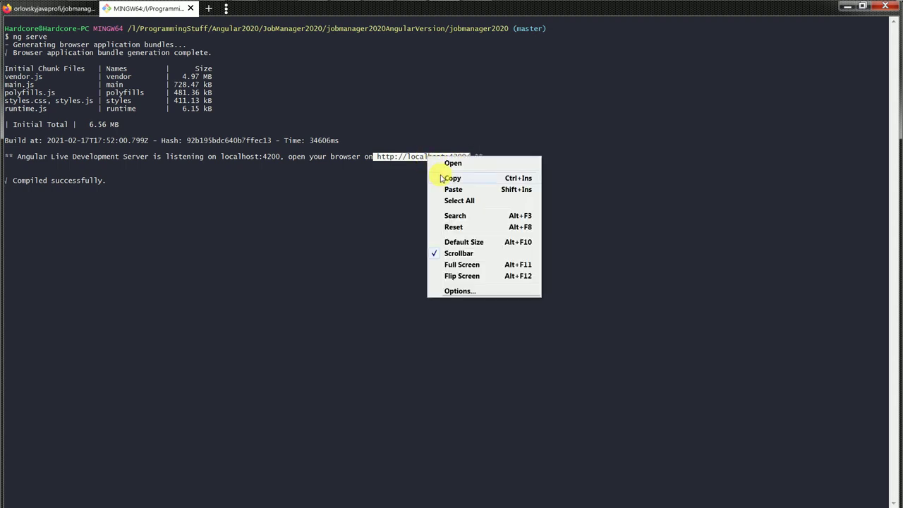
pyautogui.click(441, 177)
pyautogui.click(42, 9)
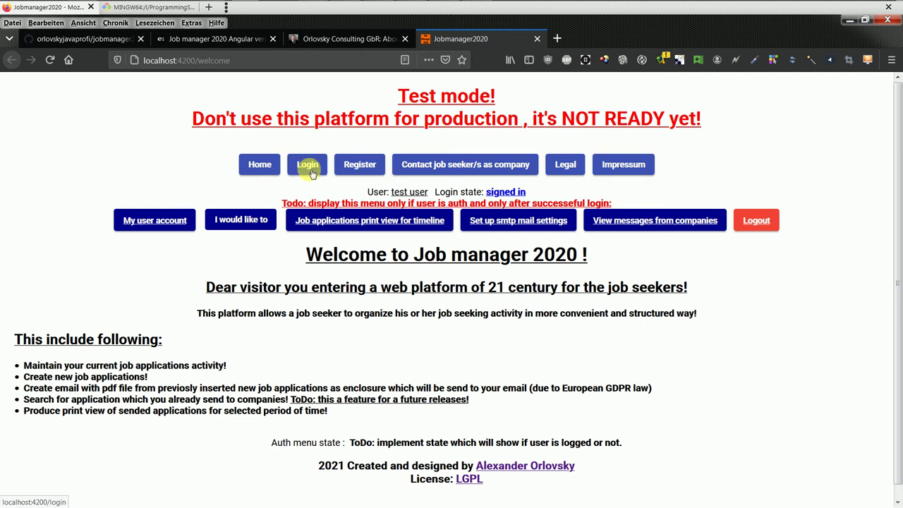
# View the Login form, then go to the Contact job seeker/s as company page.
pyautogui.click(309, 164)
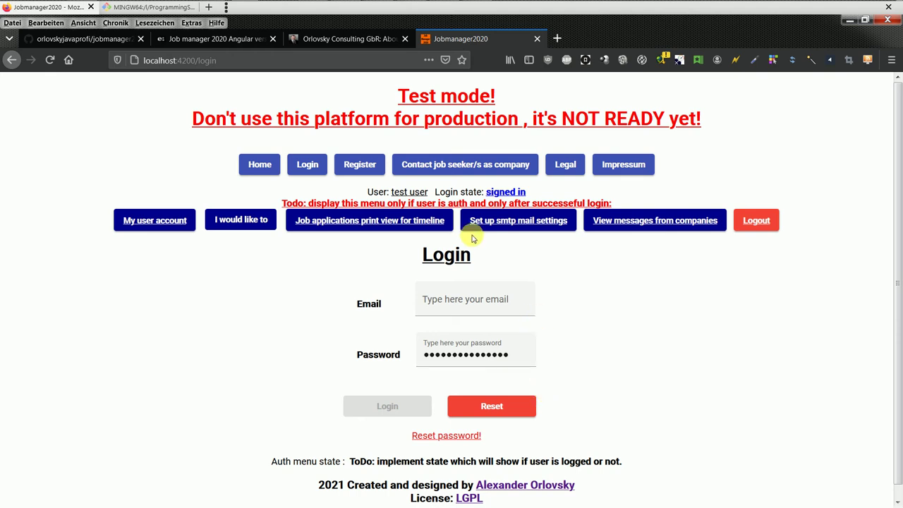
pyautogui.click(427, 168)
# Look over the skills step and advance the wizard to the message-to-jobseeker step.
pyautogui.scroll(-2, 624, 319)
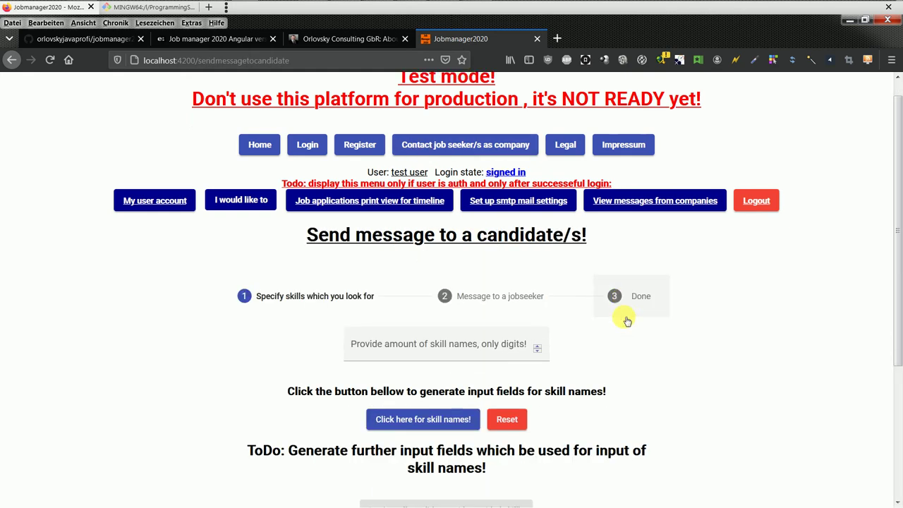
pyautogui.scroll(2, 621, 318)
pyautogui.scroll(-2, 616, 316)
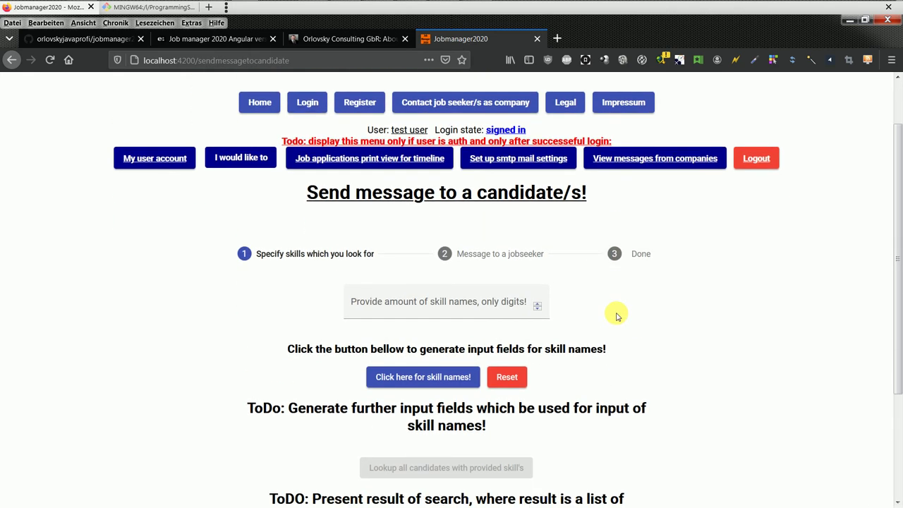
pyautogui.scroll(-2, 616, 316)
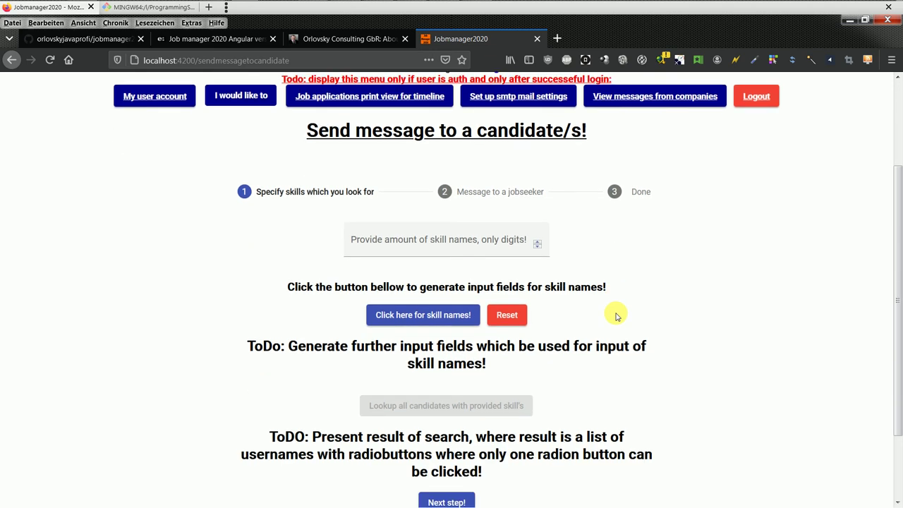
pyautogui.scroll(4, 616, 316)
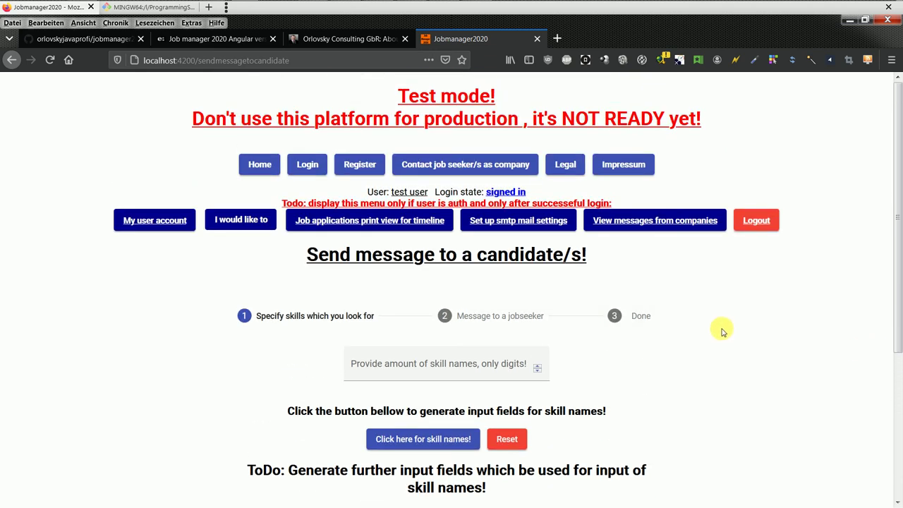
pyautogui.scroll(-5, 721, 332)
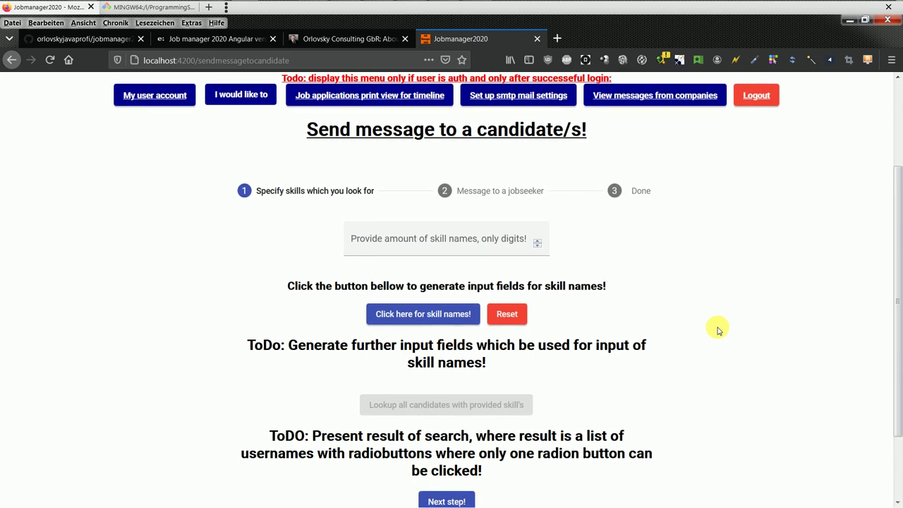
pyautogui.click(462, 446)
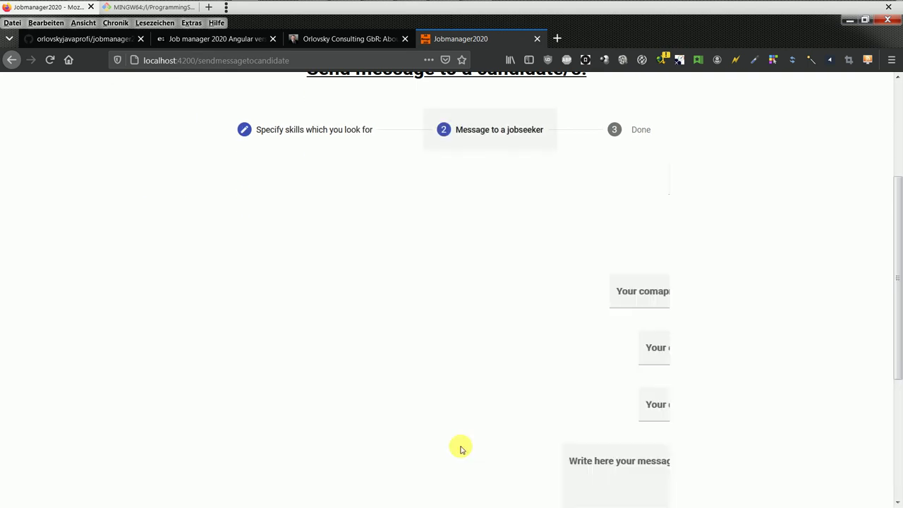
# Review the message form, finish on the Done step, and open Messages from companies.
pyautogui.scroll(-3, 503, 425)
pyautogui.scroll(5, 508, 426)
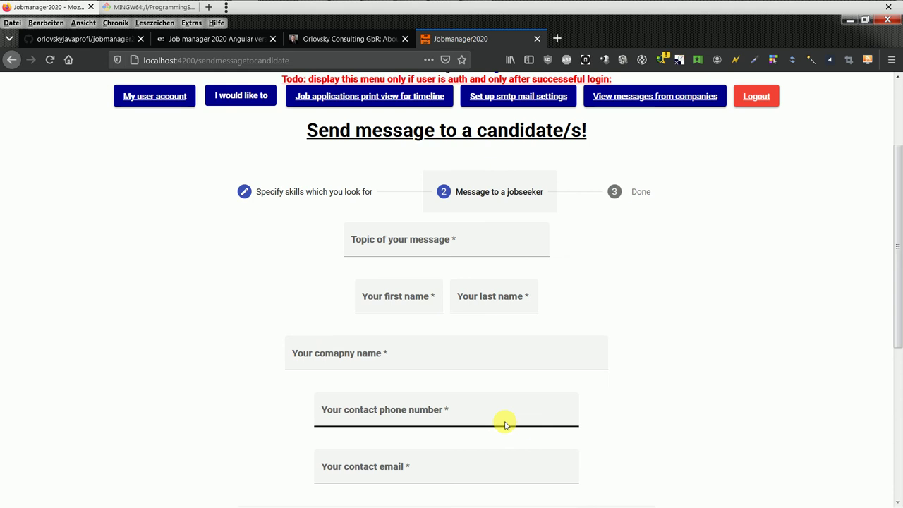
pyautogui.scroll(-2, 503, 424)
pyautogui.scroll(5, 504, 423)
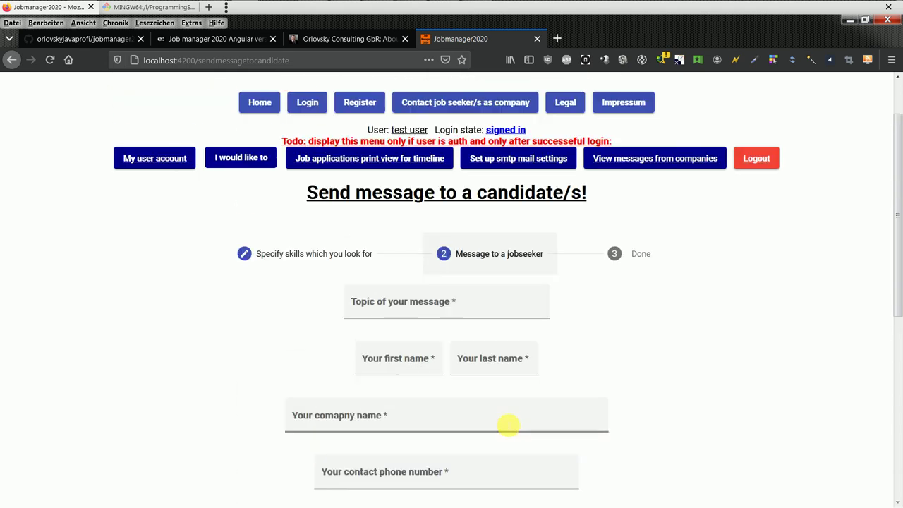
pyautogui.scroll(1, 508, 426)
pyautogui.scroll(-10, 507, 426)
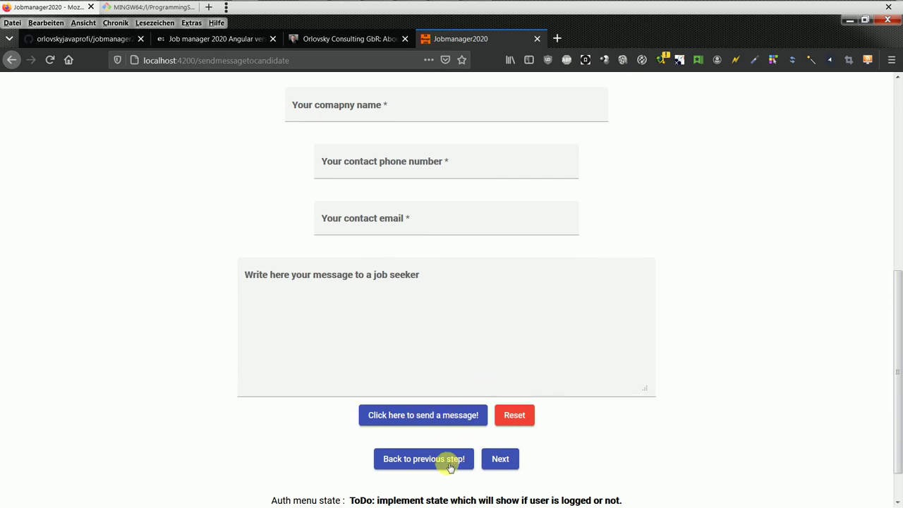
pyautogui.click(504, 459)
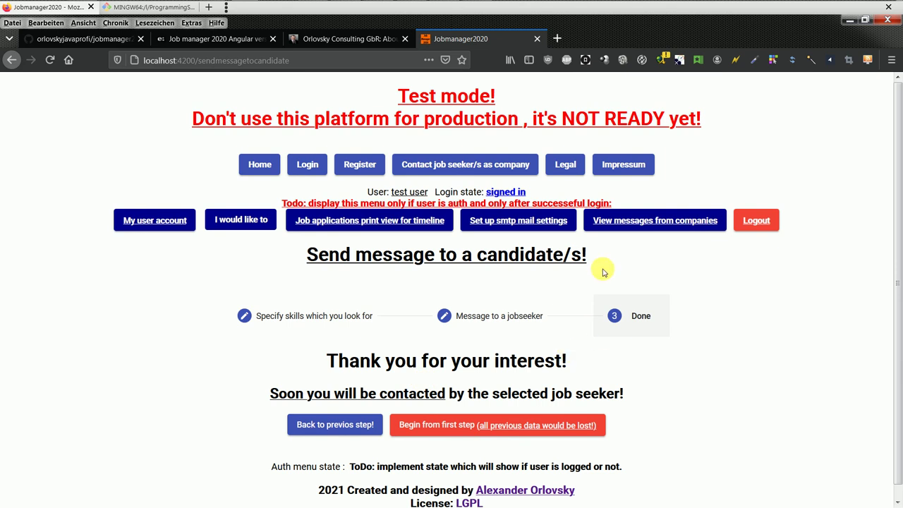
pyautogui.click(625, 221)
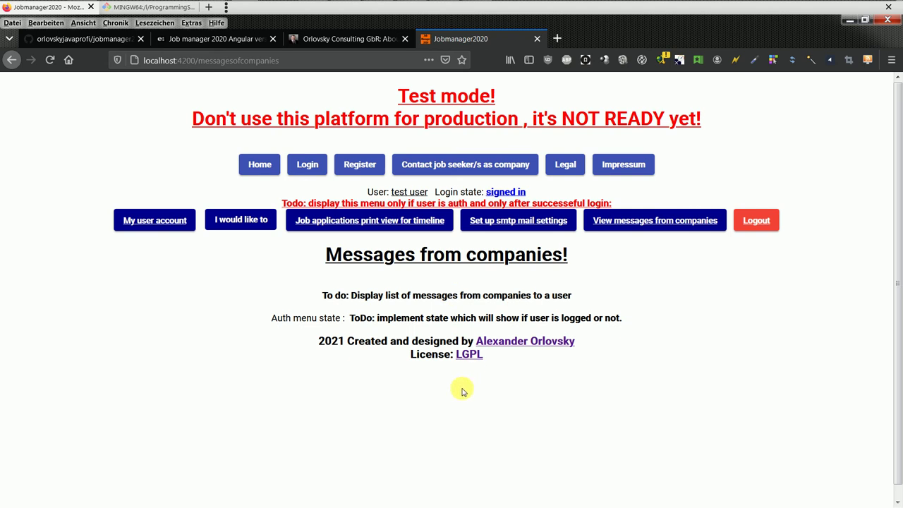
pyautogui.click(239, 220)
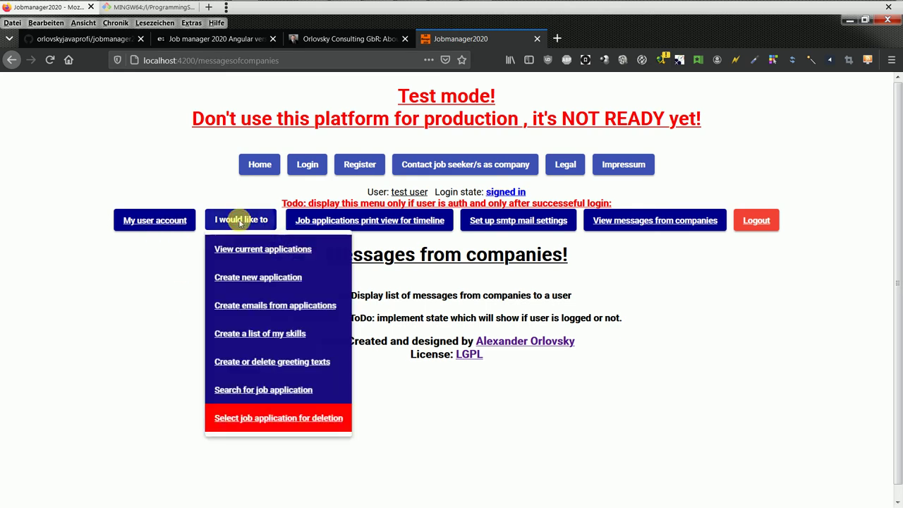
# Open the empty Create new job application form and scroll from send date and country to note.
pyautogui.click(240, 277)
pyautogui.scroll(-3, 460, 303)
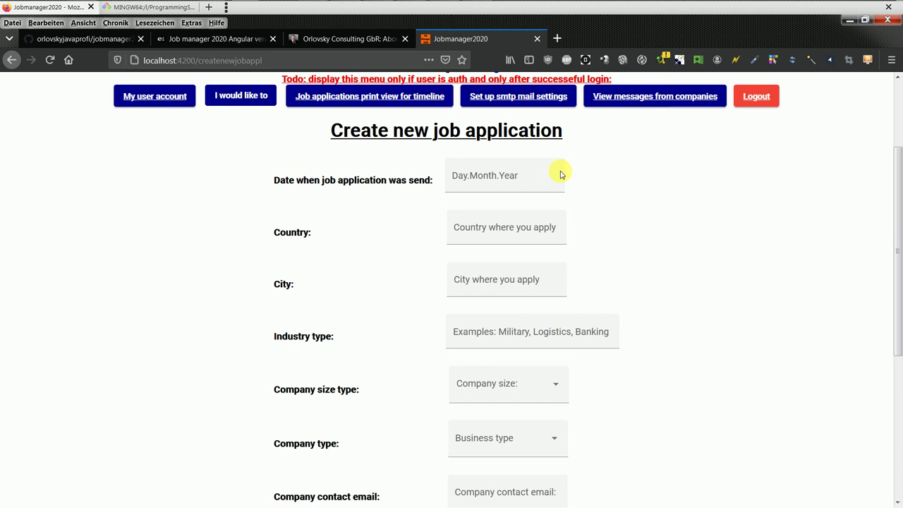
pyautogui.scroll(-5, 536, 191)
pyautogui.scroll(-2, 592, 297)
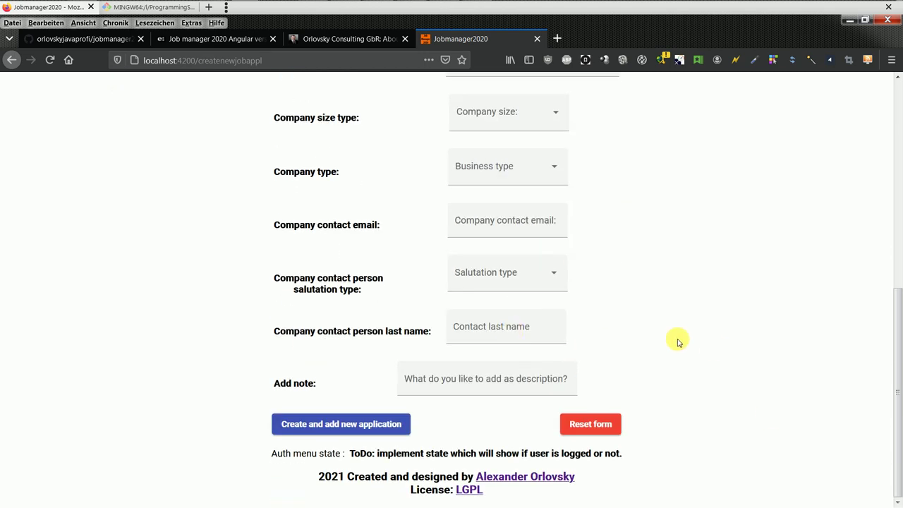
pyautogui.scroll(9, 676, 342)
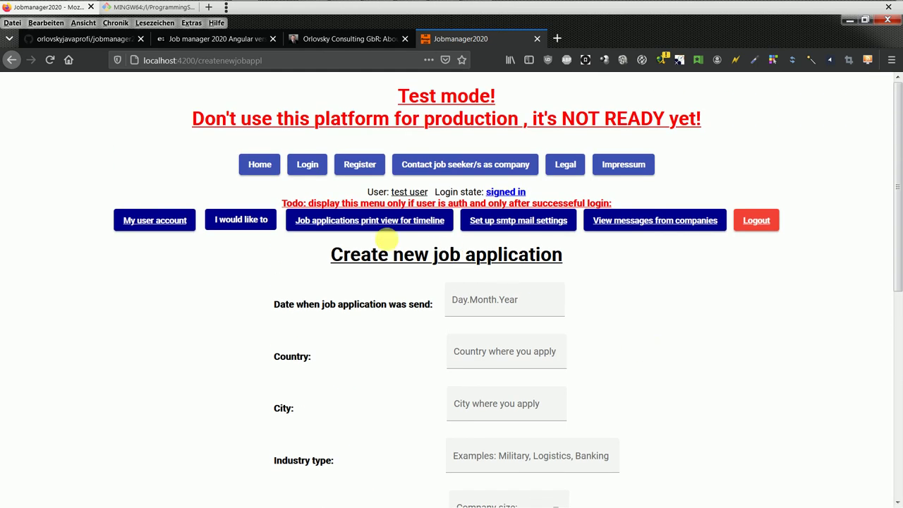
pyautogui.click(254, 225)
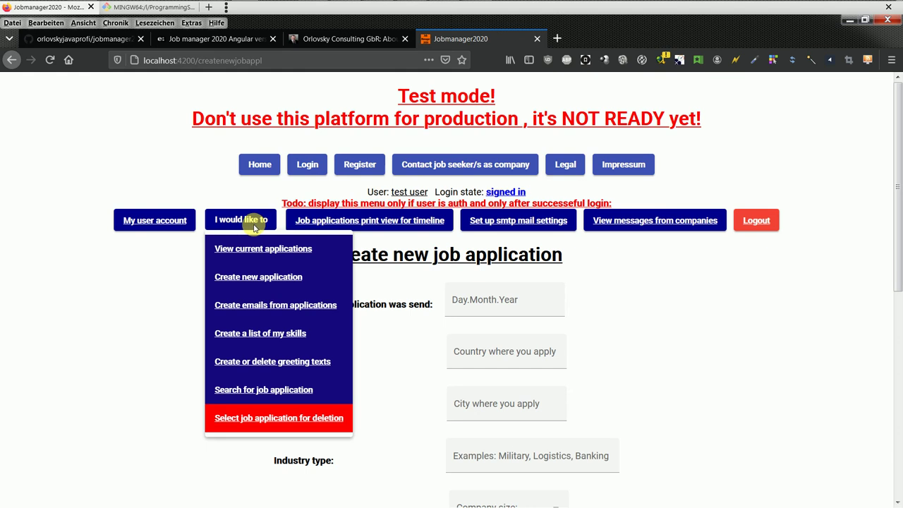
# Tag JEE, Jakarta and TDD alongside Java in the skill list, then open Contact job seeker/s.
pyautogui.click(271, 337)
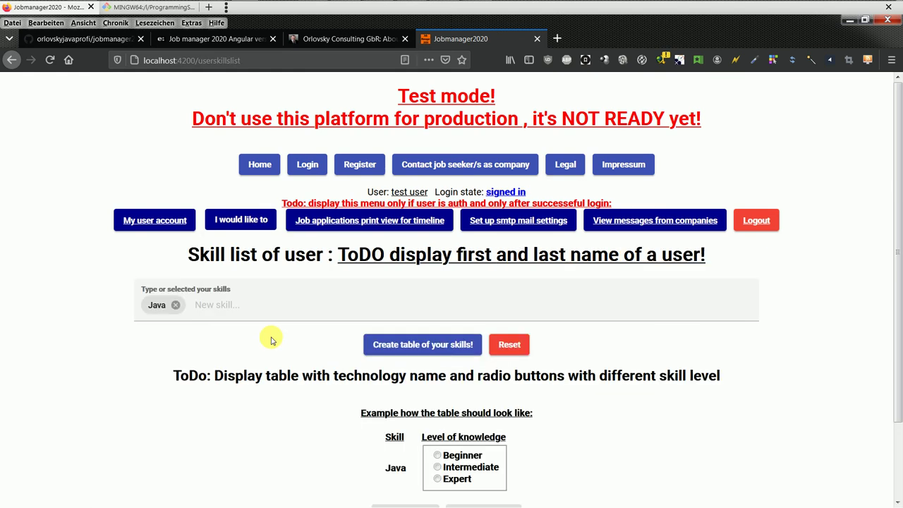
pyautogui.click(247, 314)
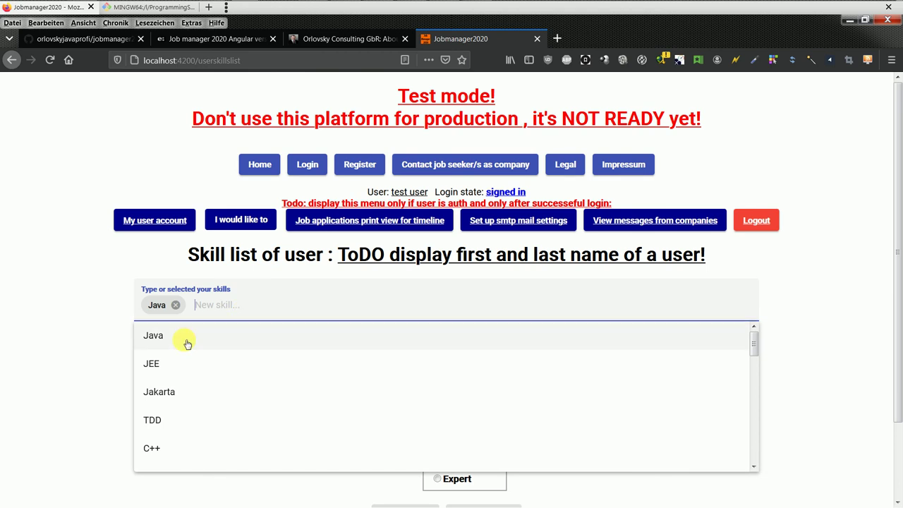
pyautogui.click(177, 366)
pyautogui.click(277, 315)
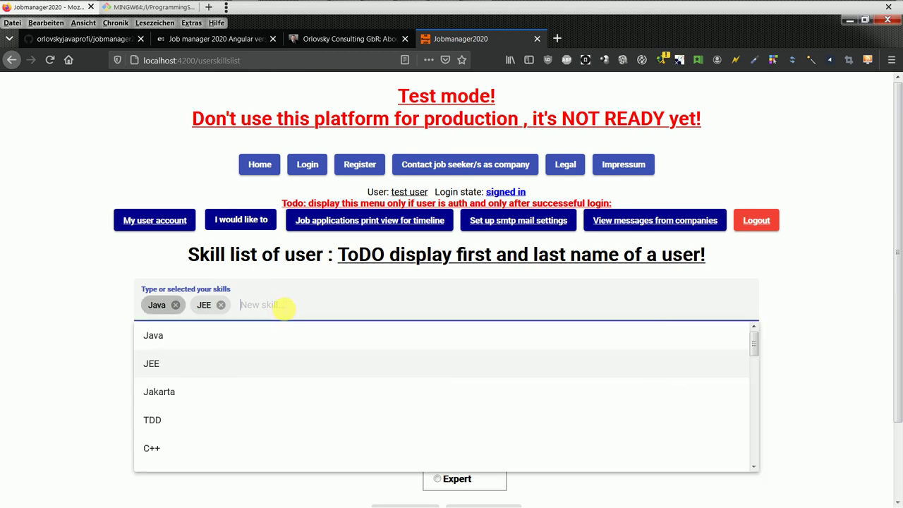
pyautogui.click(222, 388)
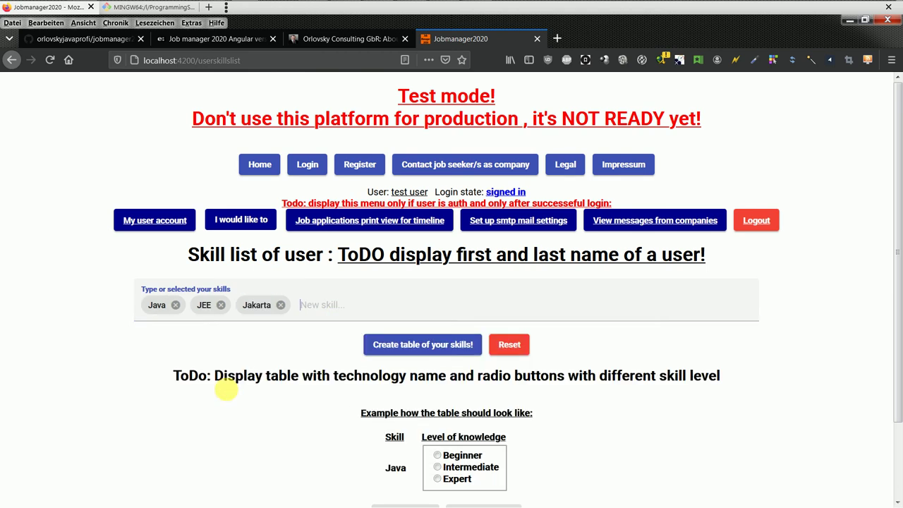
pyautogui.click(311, 314)
pyautogui.click(262, 417)
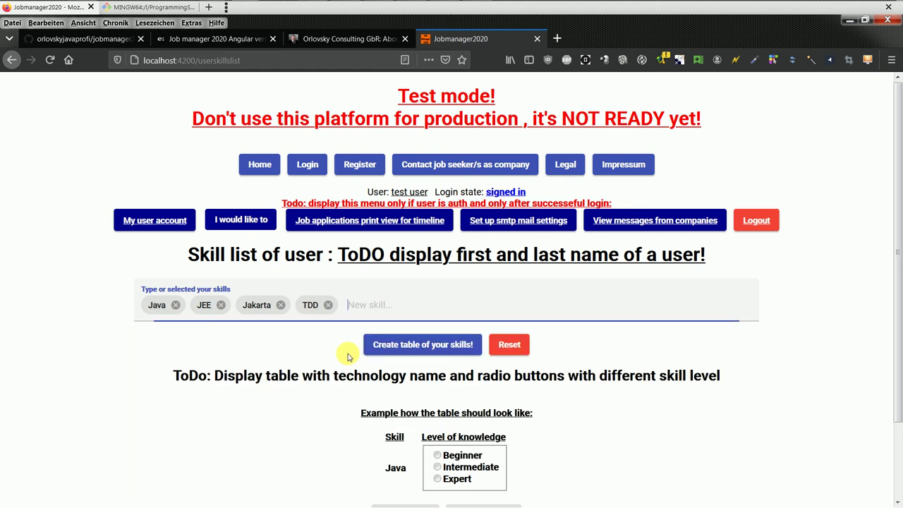
pyautogui.tripleClick(376, 311)
pyautogui.click(381, 308)
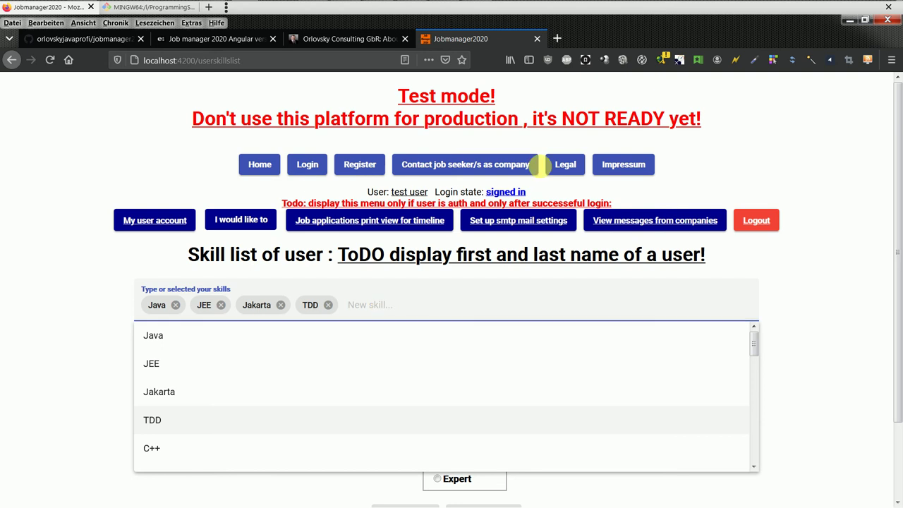
pyautogui.click(439, 164)
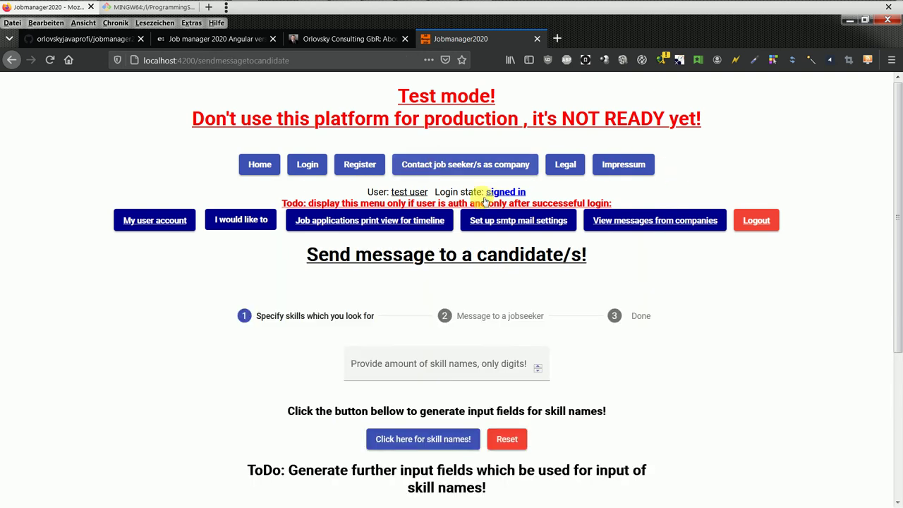
# Enter 5 as the skill count and advance to the message-writing step.
pyautogui.scroll(-3, 581, 274)
pyautogui.click(452, 240)
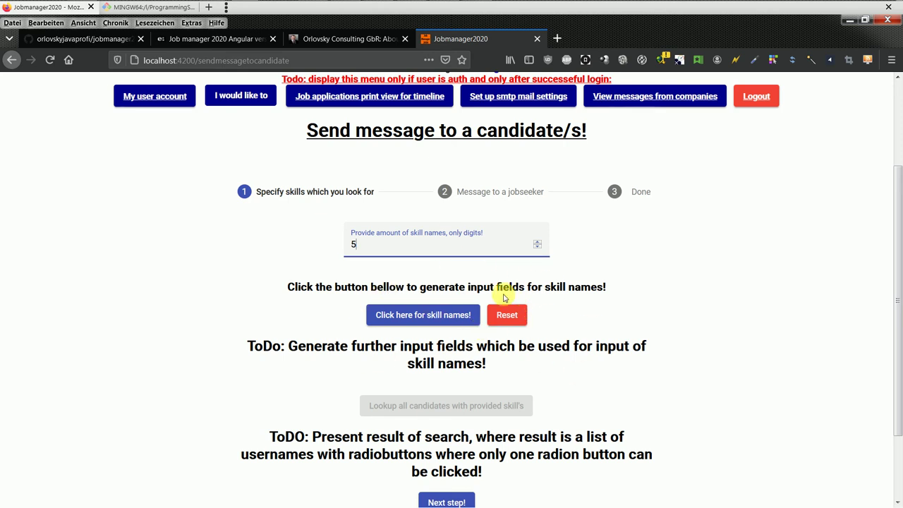
pyautogui.scroll(-2, 530, 281)
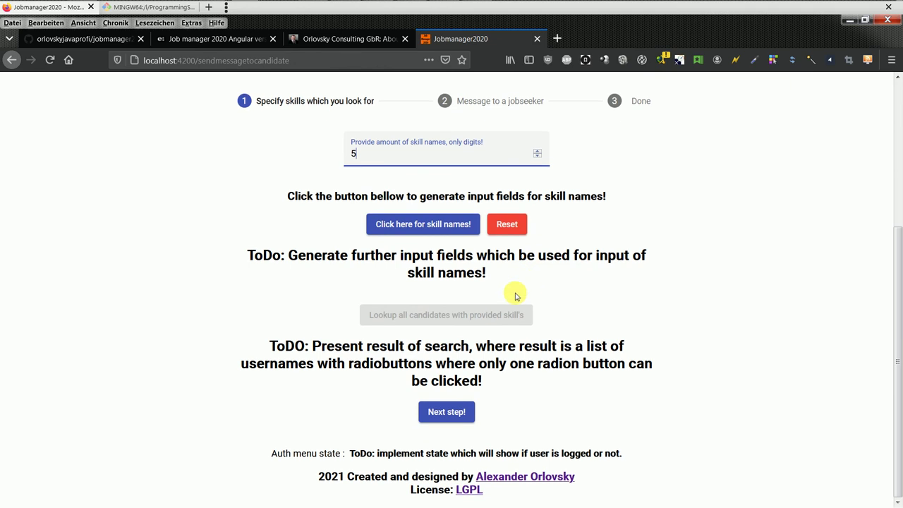
pyautogui.click(464, 416)
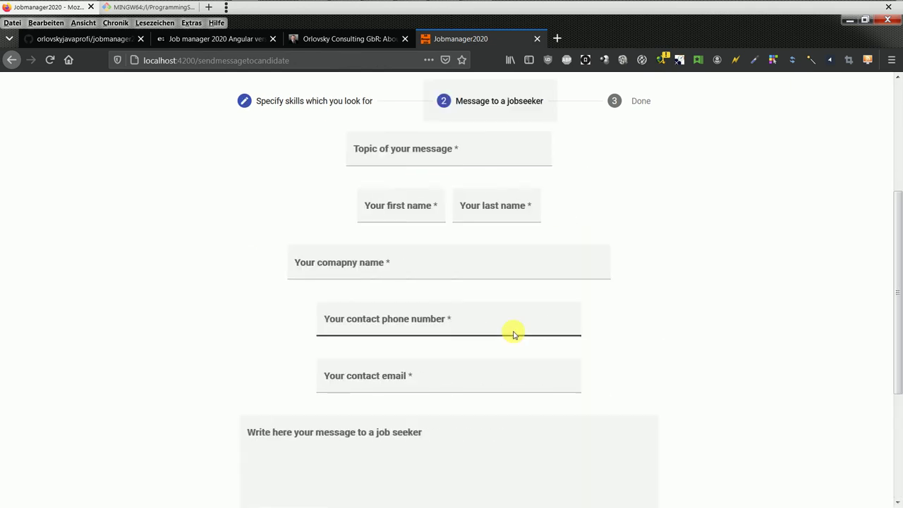
pyautogui.click(334, 105)
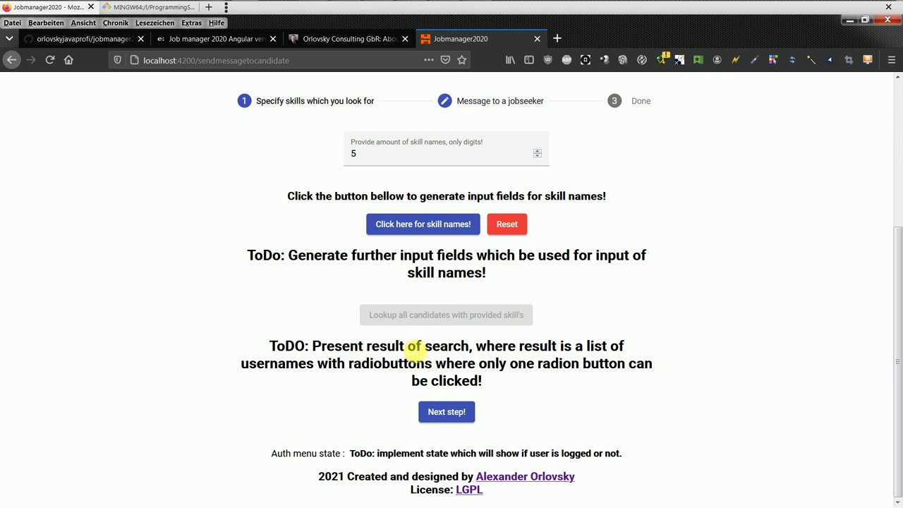
pyautogui.tripleClick(455, 364)
pyautogui.click(470, 412)
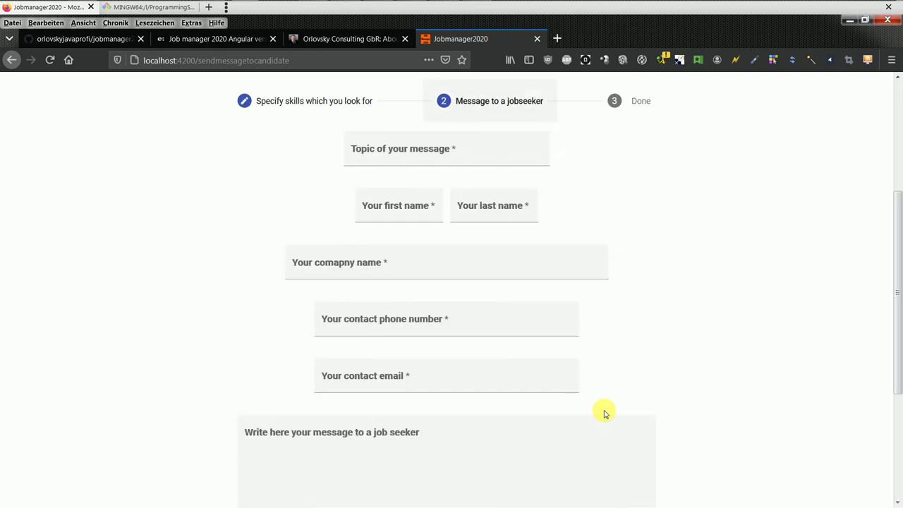
# Fill in the message topic, try Send, then open Messages from companies and SMTP settings.
pyautogui.scroll(2, 604, 409)
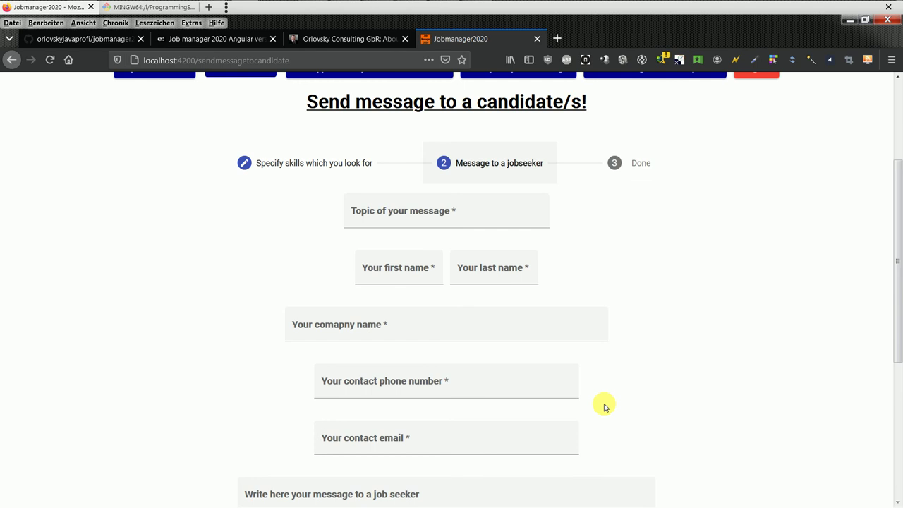
pyautogui.click(463, 220)
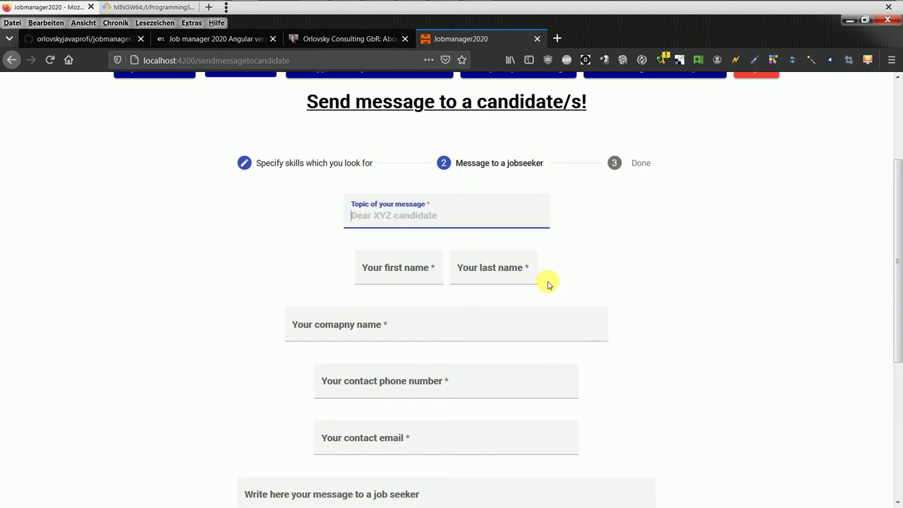
pyautogui.scroll(-5, 547, 285)
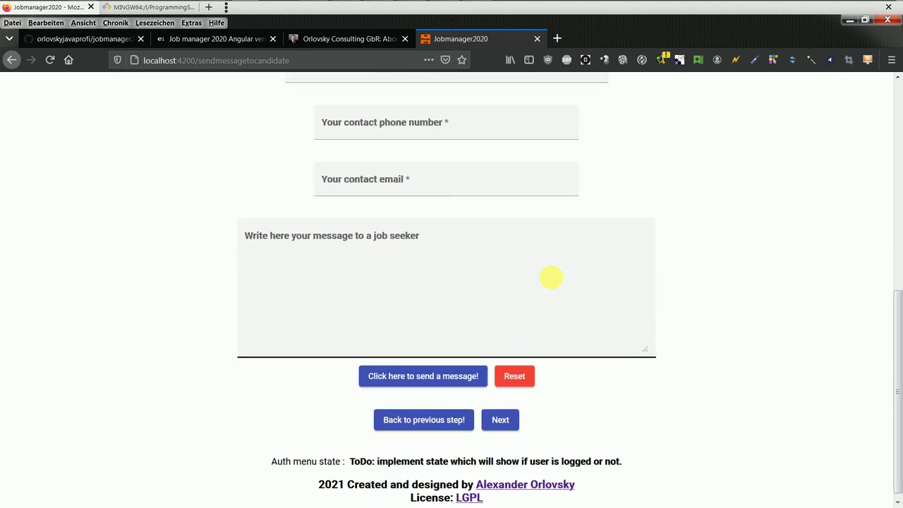
pyautogui.click(408, 373)
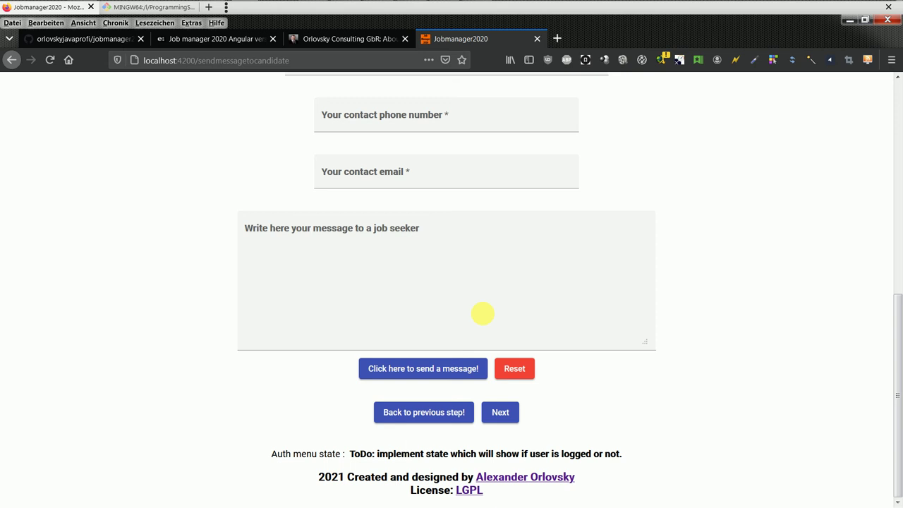
pyautogui.scroll(10, 481, 310)
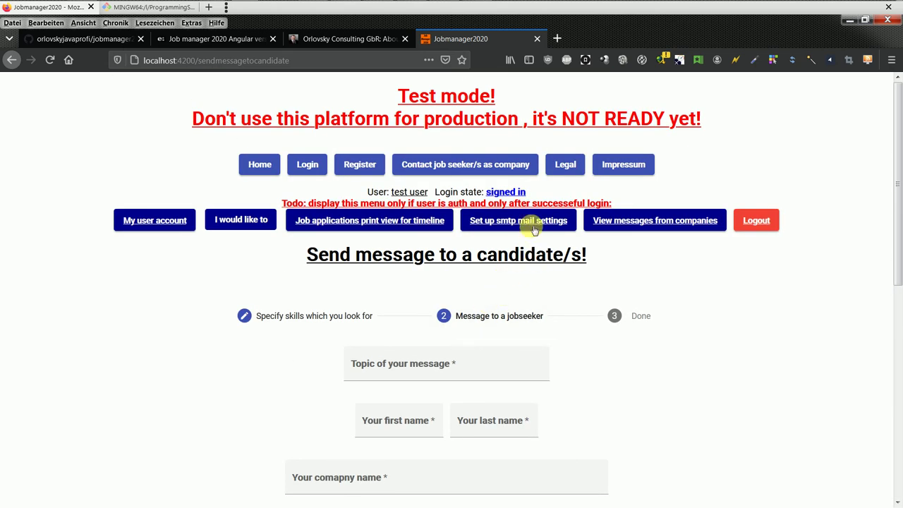
pyautogui.click(616, 224)
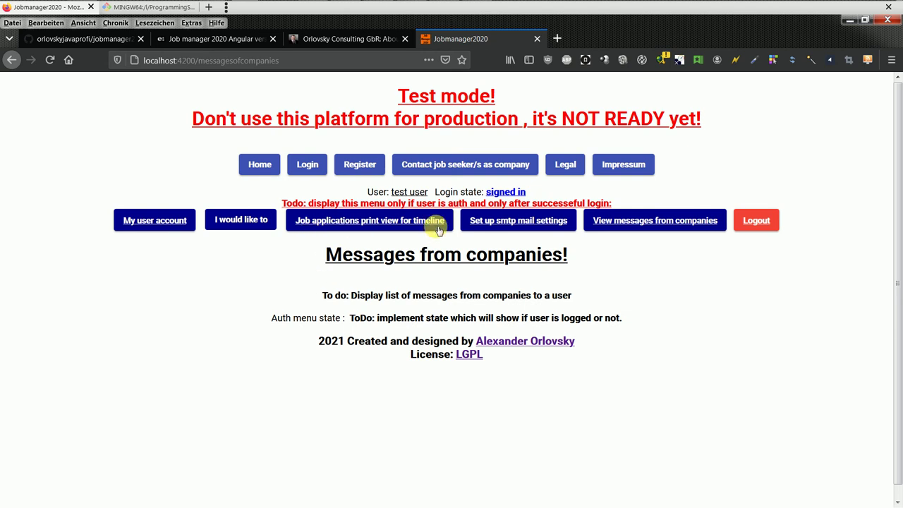
pyautogui.click(506, 224)
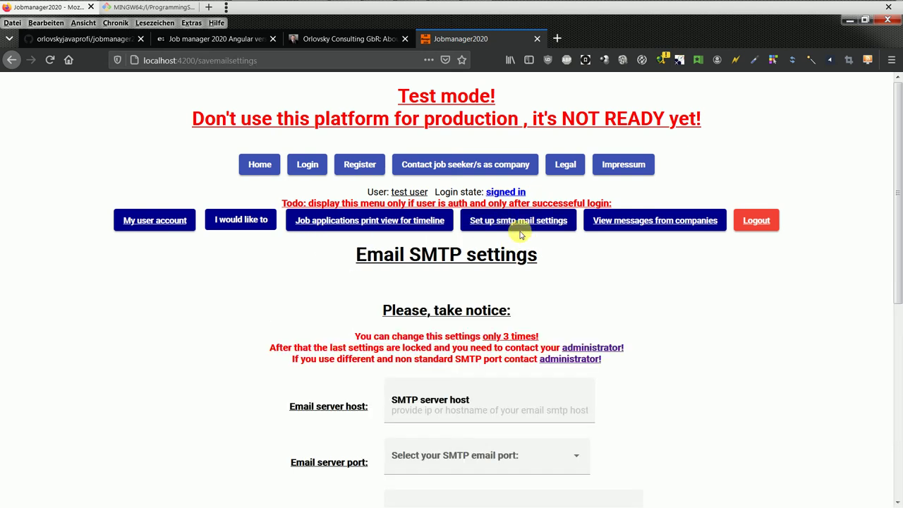
pyautogui.scroll(-5, 703, 340)
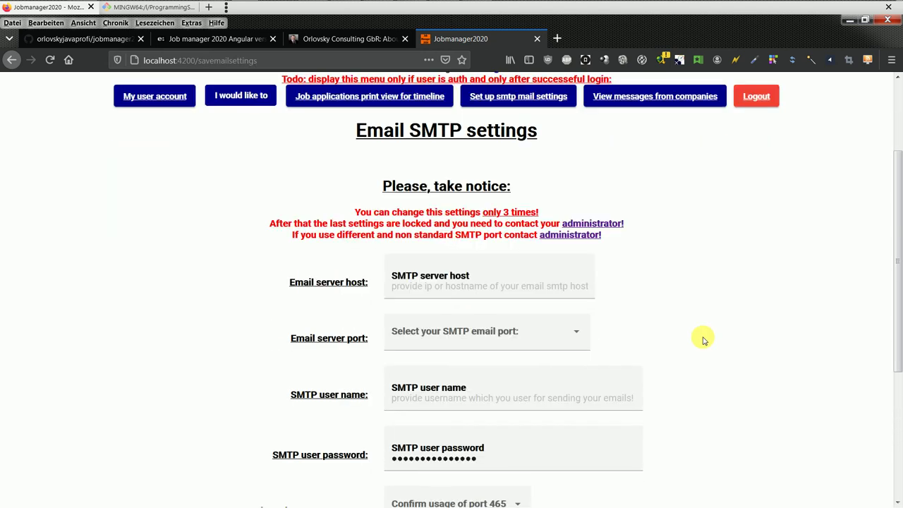
pyautogui.scroll(4, 696, 334)
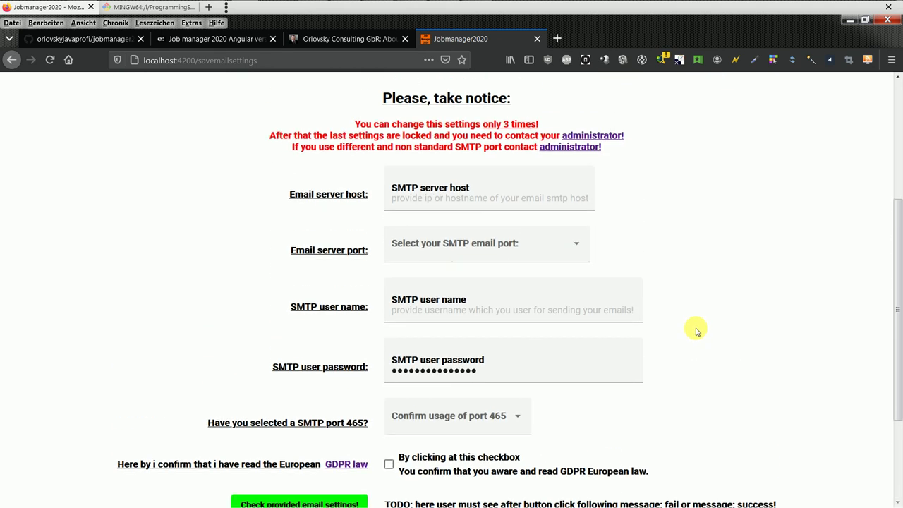
pyautogui.scroll(-2, 695, 331)
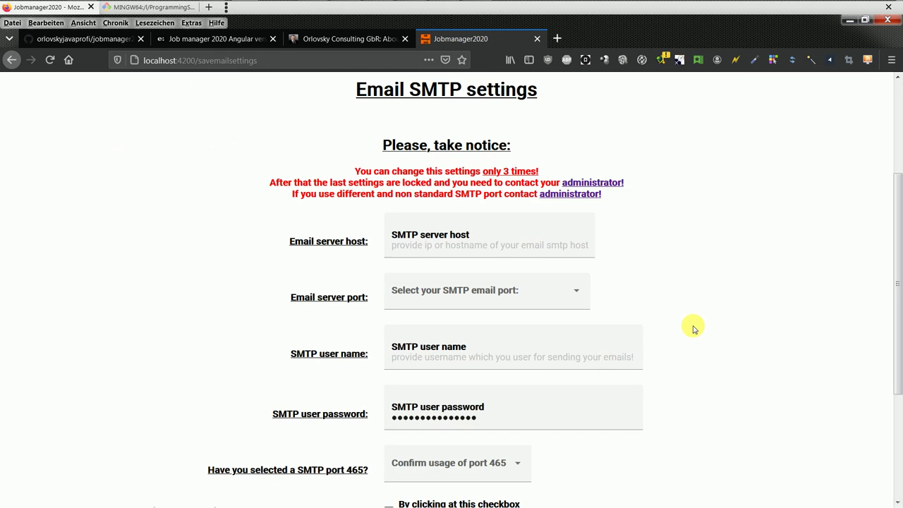
pyautogui.scroll(-2, 693, 326)
pyautogui.scroll(3, 692, 326)
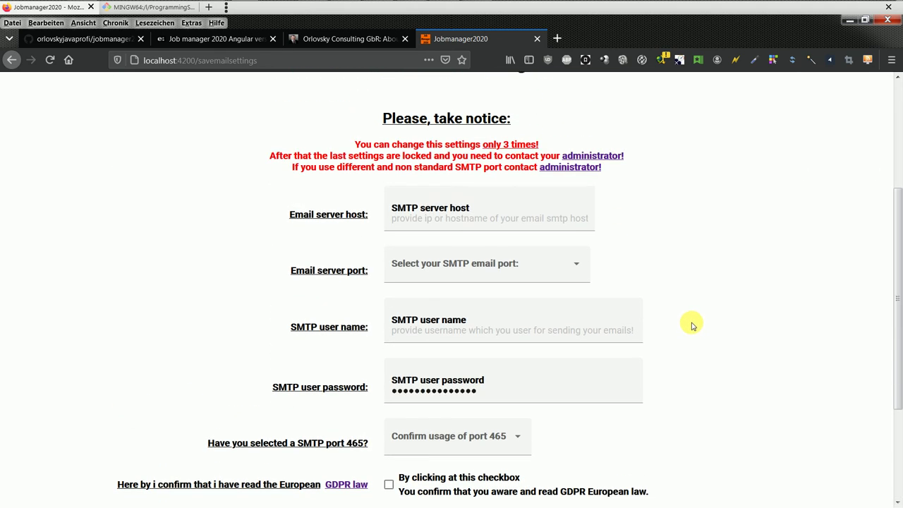
pyautogui.scroll(2, 690, 326)
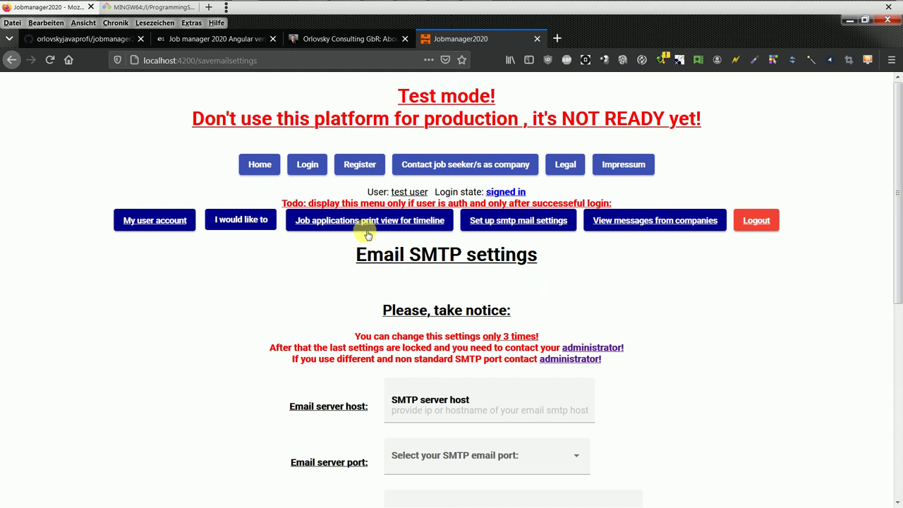
# Visit the print view, new application form and current applications, then open Create emails from selected applications.
pyautogui.click(314, 221)
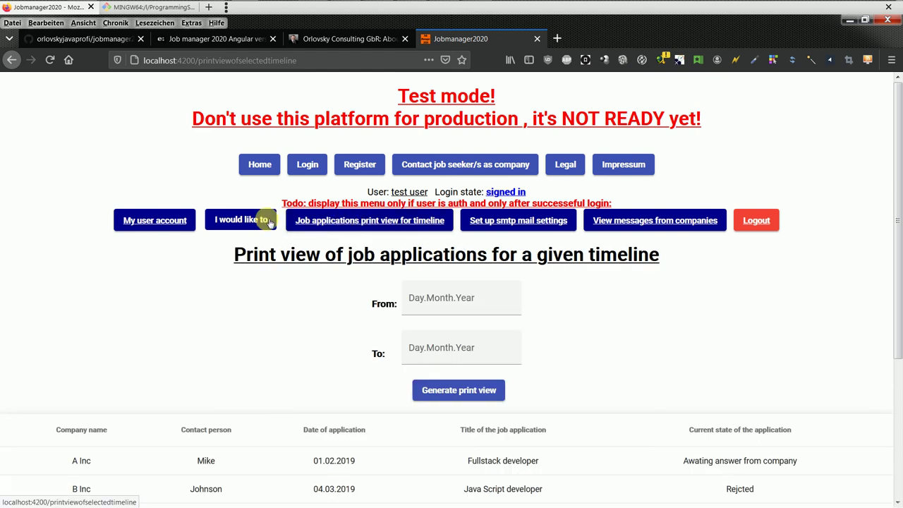
pyautogui.click(252, 220)
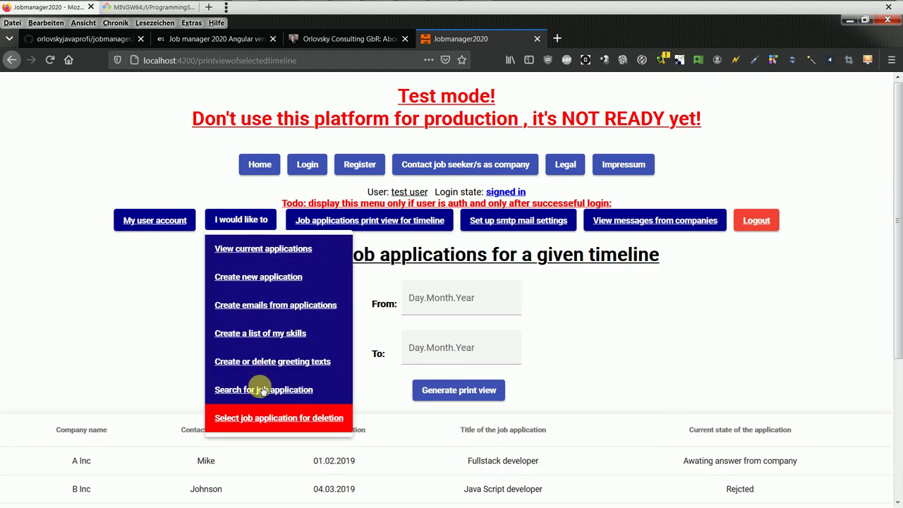
pyautogui.click(258, 278)
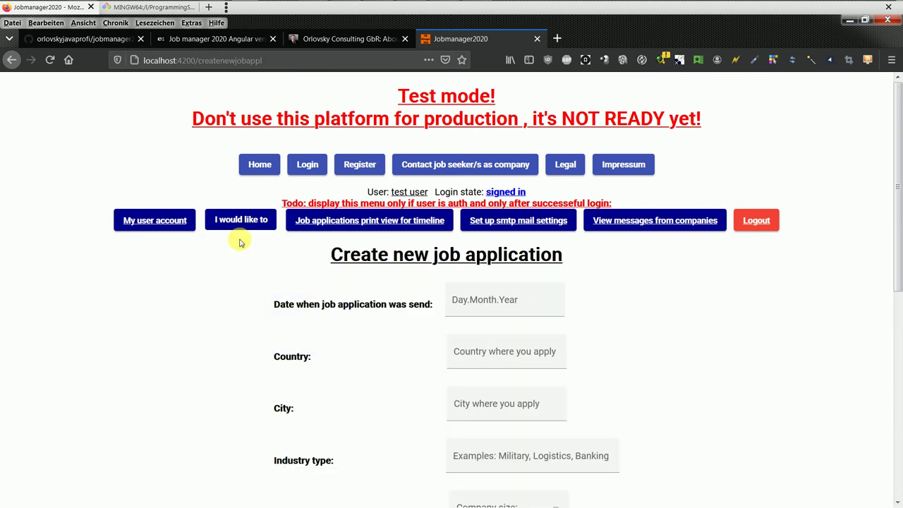
pyautogui.click(233, 219)
pyautogui.click(262, 306)
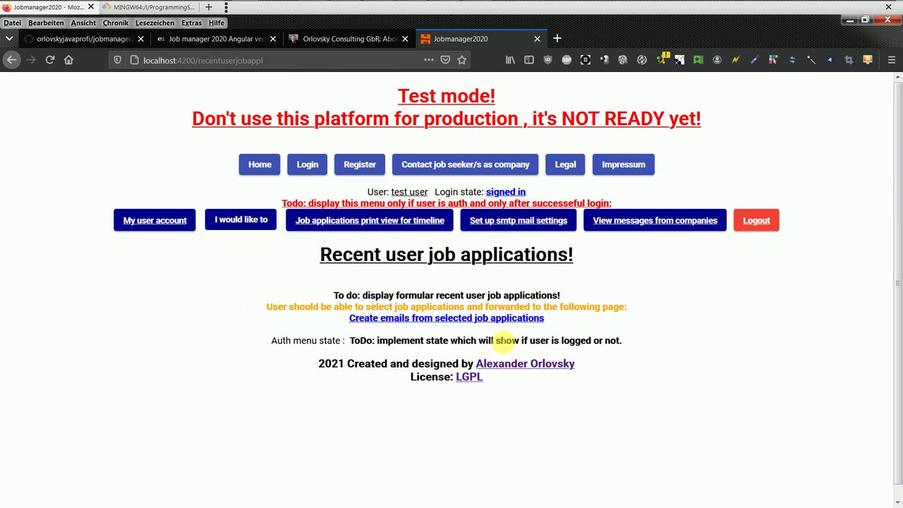
pyautogui.click(484, 318)
# Scroll down and start editing the email topic.
pyautogui.scroll(-1, 485, 350)
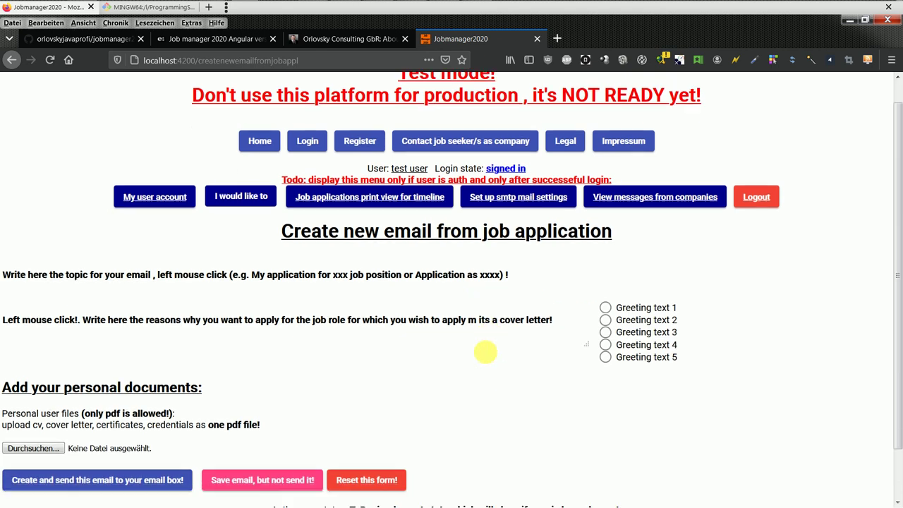
pyautogui.scroll(-1, 485, 350)
pyautogui.click(321, 240)
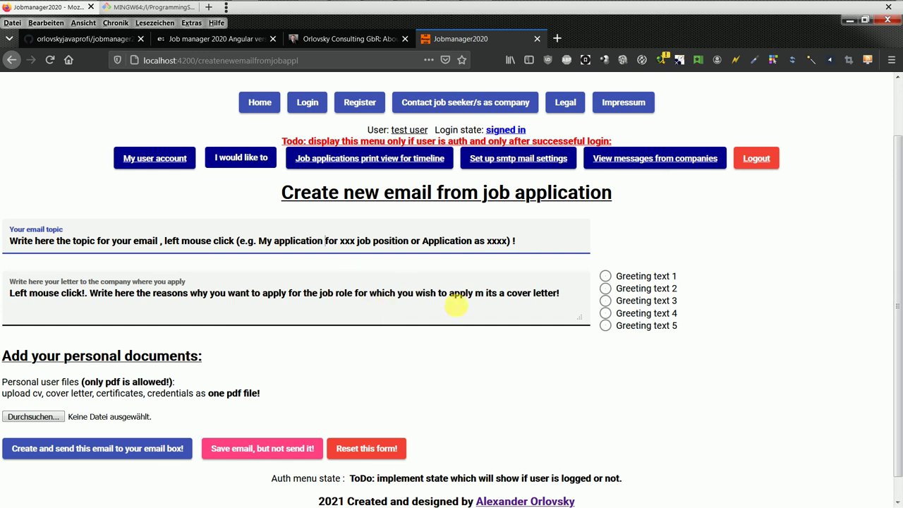
# Go to the Greeting texts manager page and reopen the 'I would like to' actions list.
pyautogui.click(237, 157)
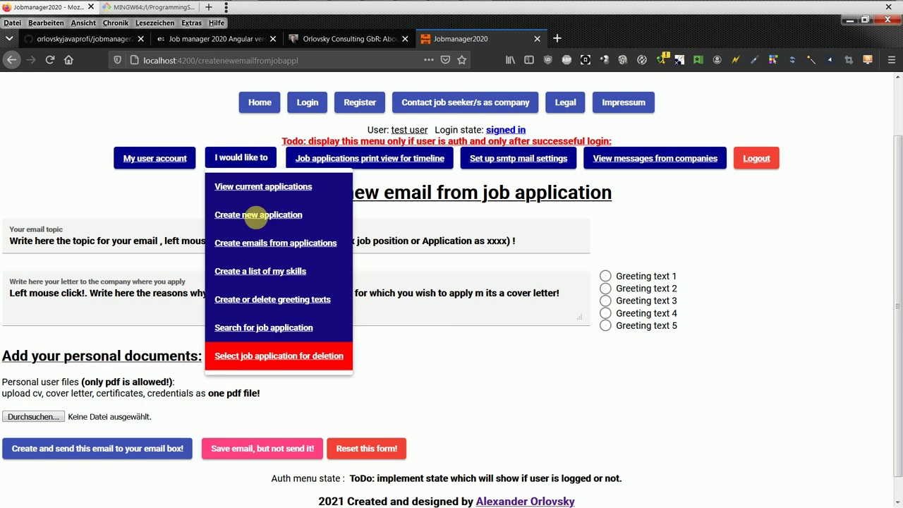
pyautogui.click(285, 305)
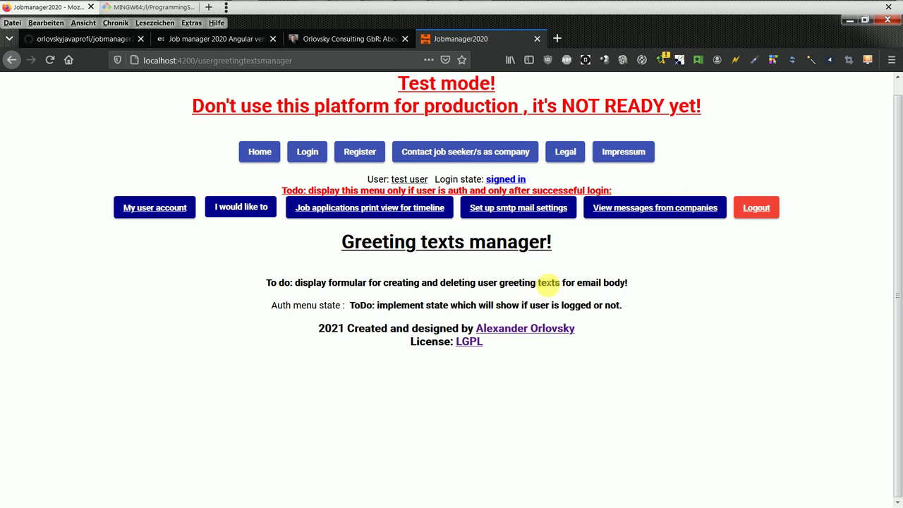
pyautogui.click(252, 206)
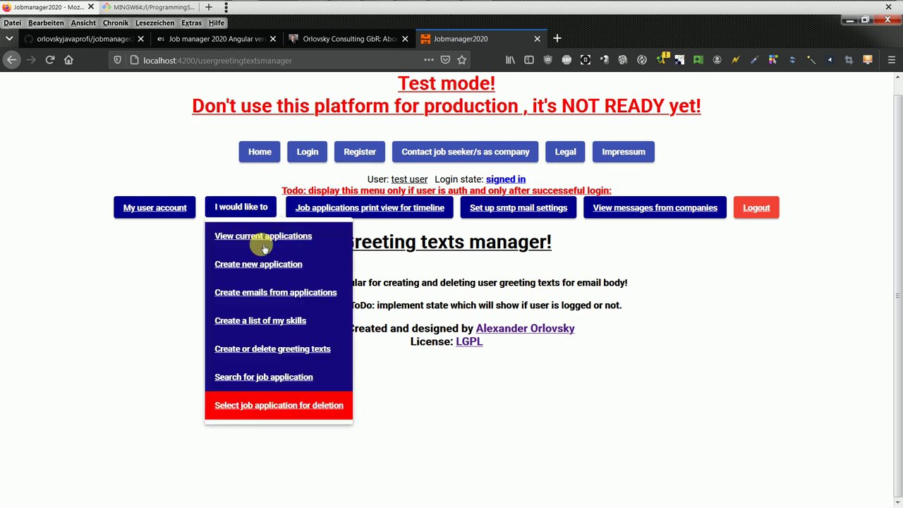
# Pick Greeting text 1 in the email-from-applications form, then return via 'Create or delete greeting texts'.
pyautogui.click(289, 293)
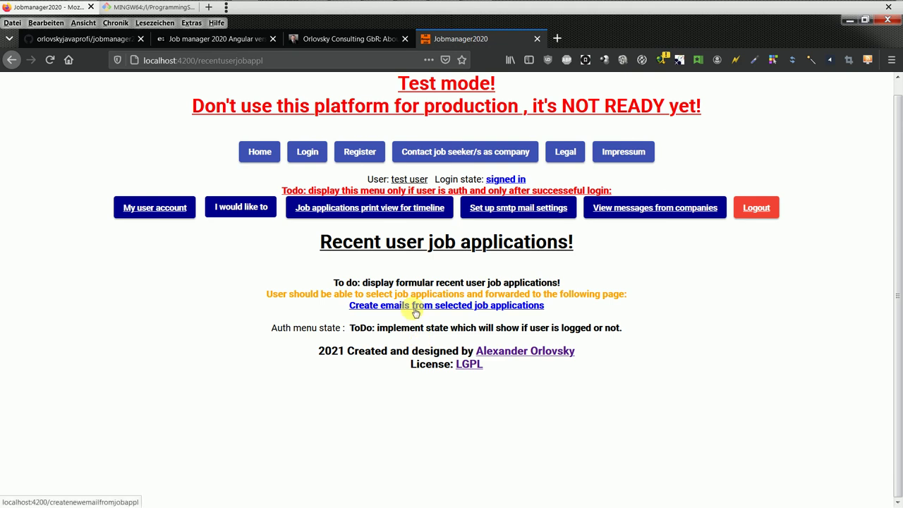
pyautogui.click(412, 307)
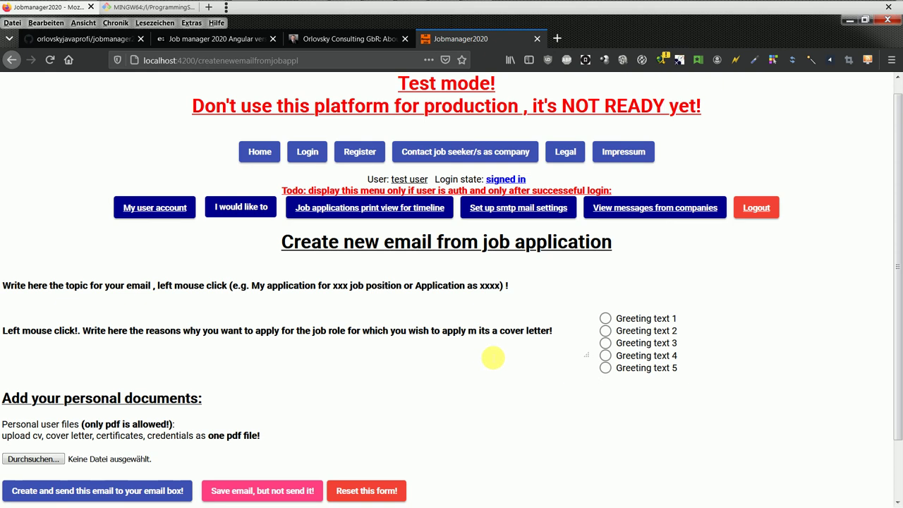
pyautogui.click(662, 318)
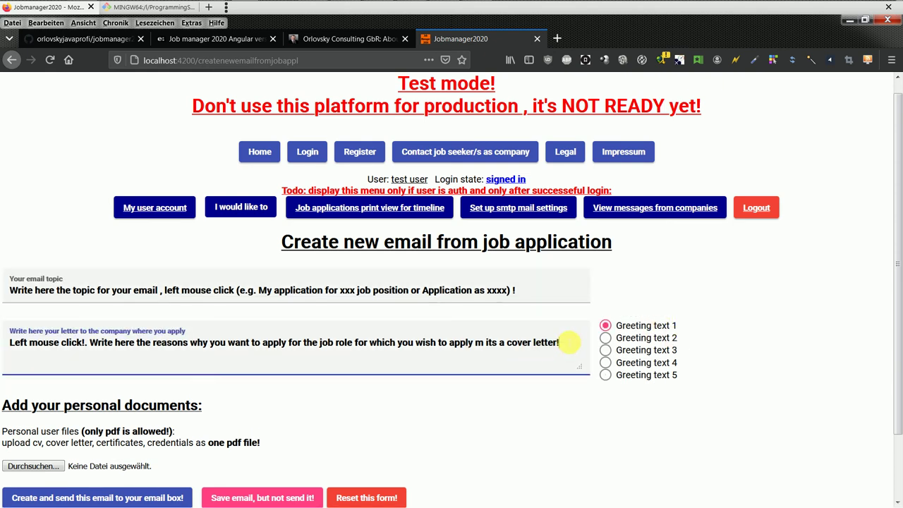
pyautogui.moveTo(565, 343); pyautogui.dragTo(53, 346)
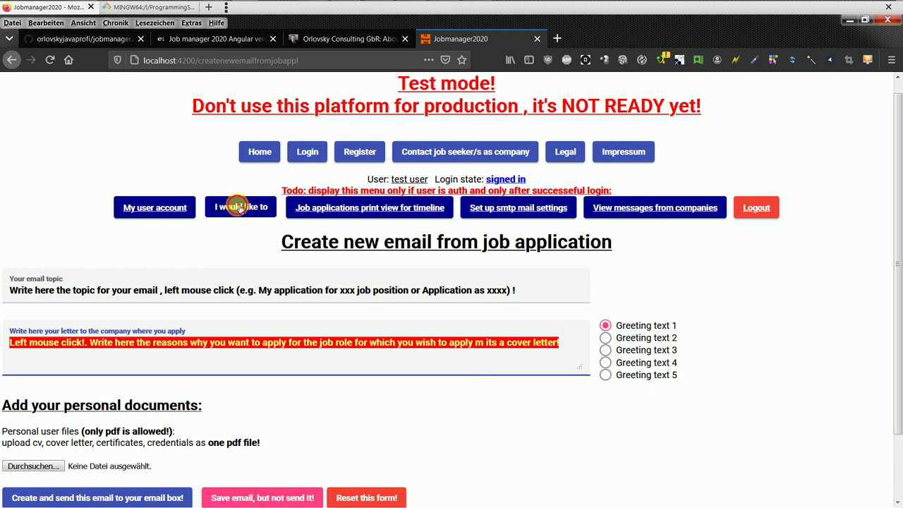
pyautogui.click(238, 206)
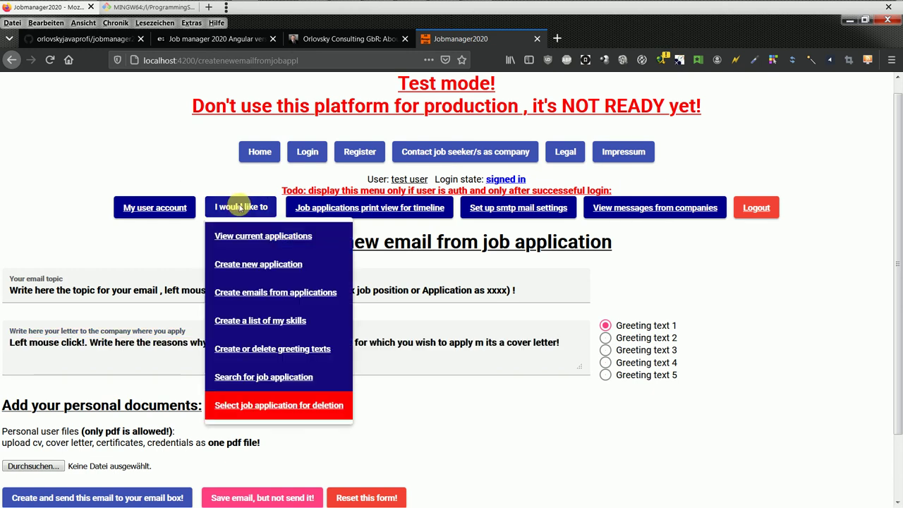
pyautogui.click(252, 353)
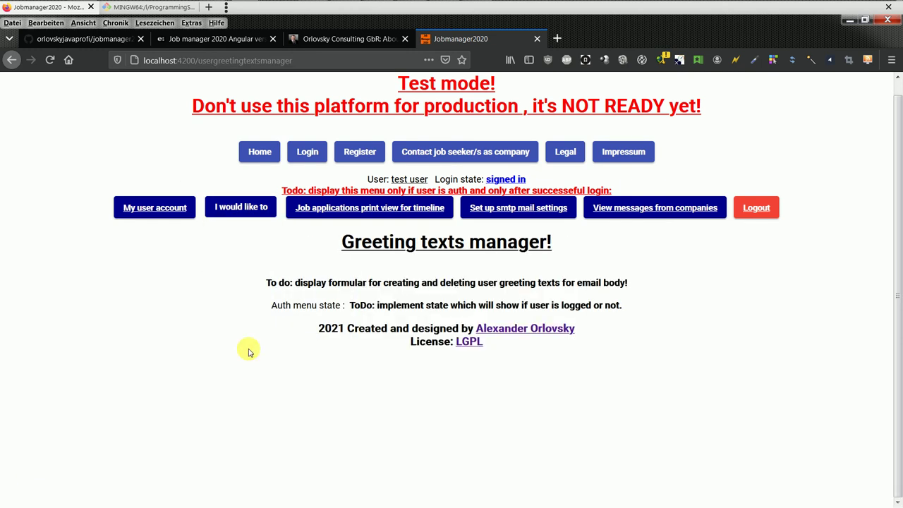
# View the timeline print view of sample job applications, then go to Messages from companies.
pyautogui.click(365, 211)
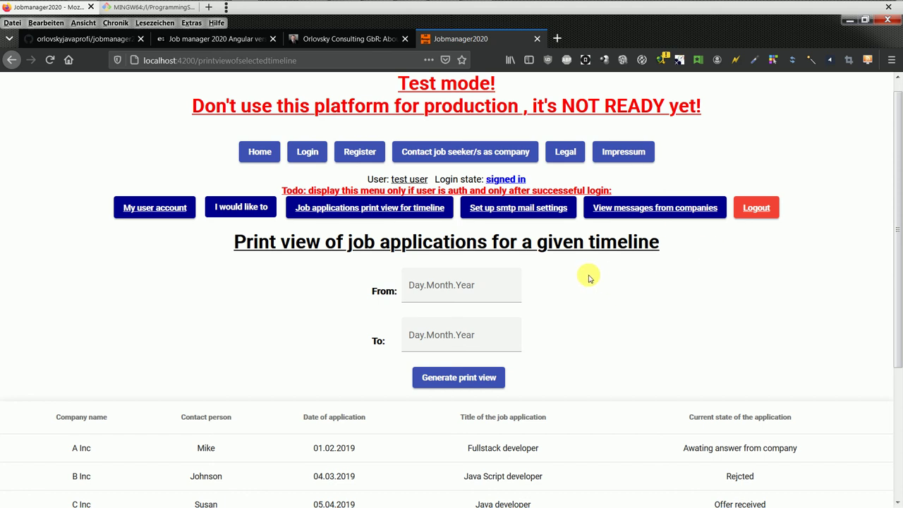
pyautogui.scroll(-2, 590, 277)
pyautogui.click(621, 150)
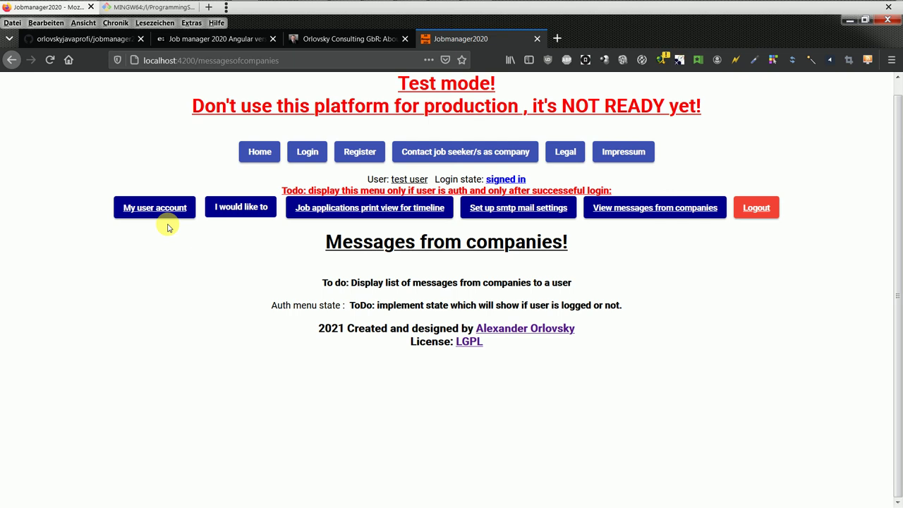
pyautogui.click(403, 207)
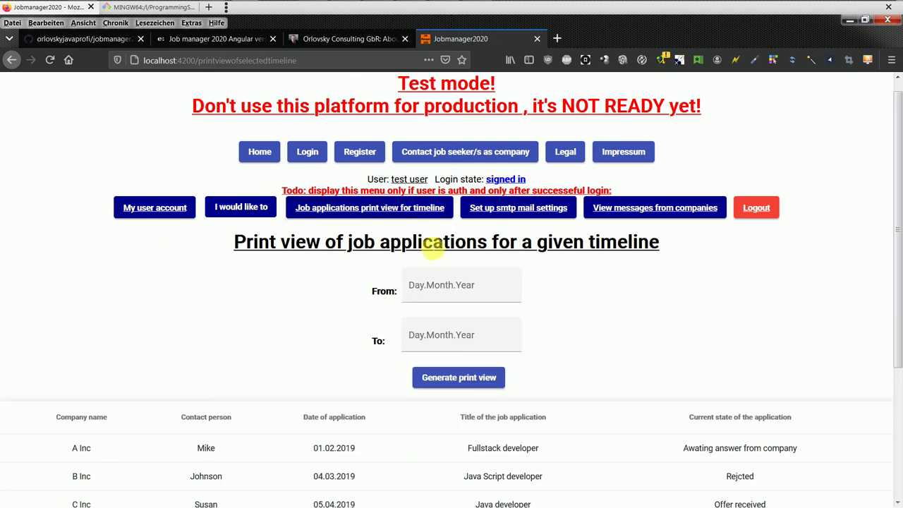
pyautogui.scroll(-3, 428, 243)
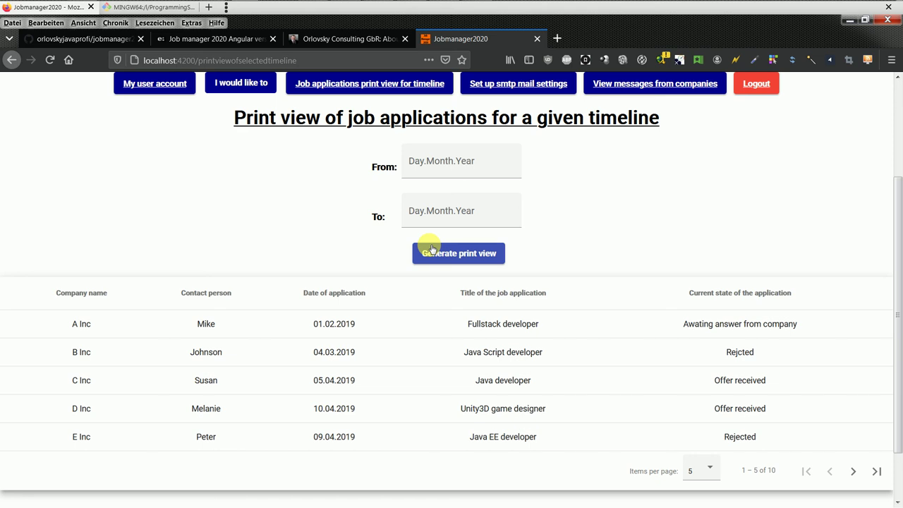
pyautogui.click(432, 251)
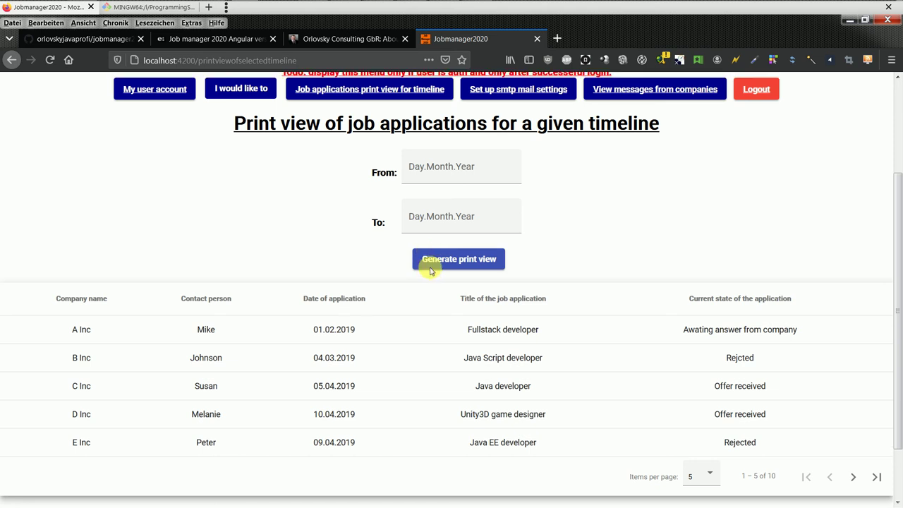
pyautogui.scroll(3, 431, 249)
pyautogui.click(425, 282)
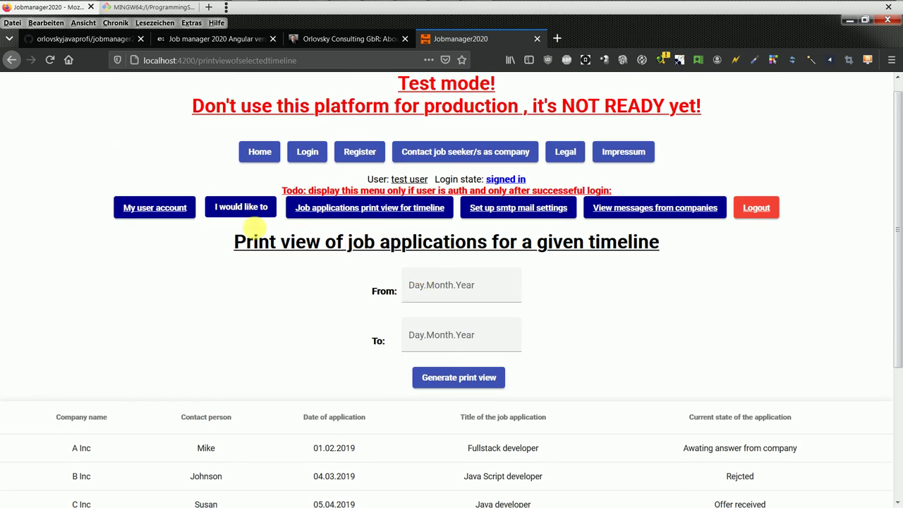
pyautogui.click(238, 212)
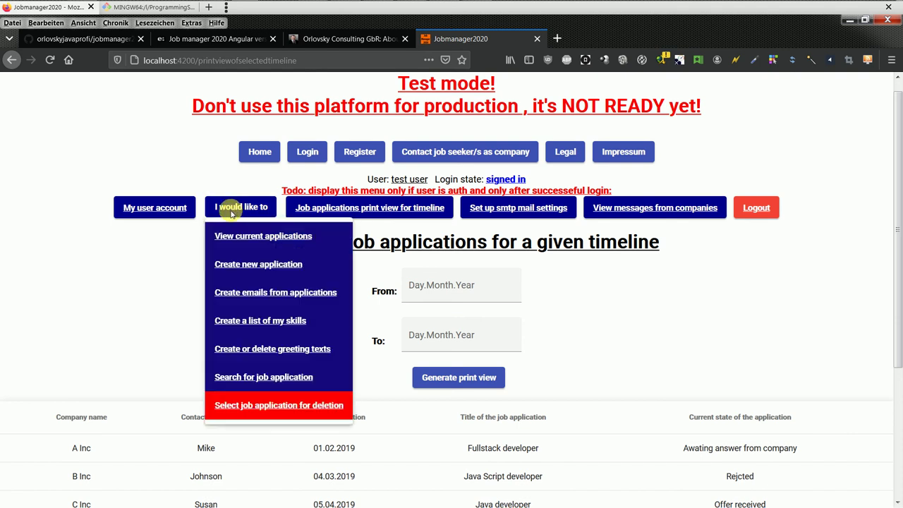
# Browse the User account page's profile, file storage and deletion sections, then open Impressum.
pyautogui.click(170, 213)
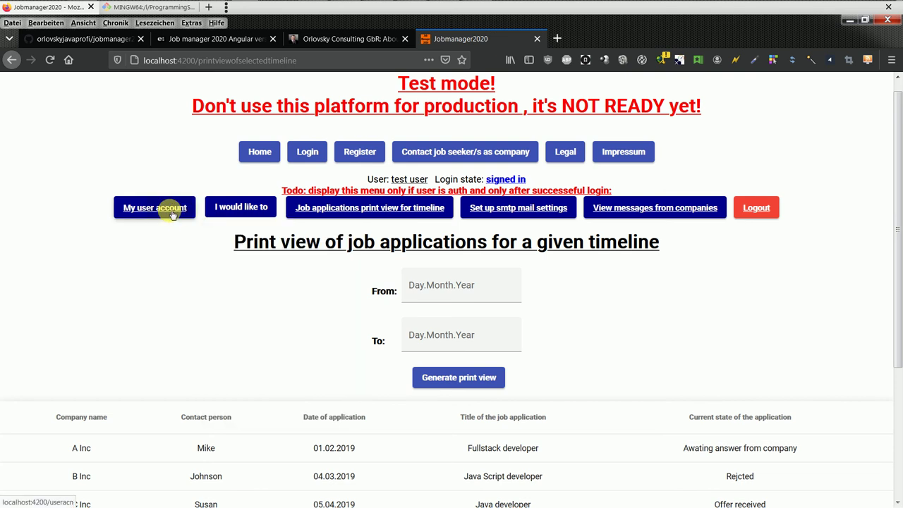
pyautogui.click(171, 213)
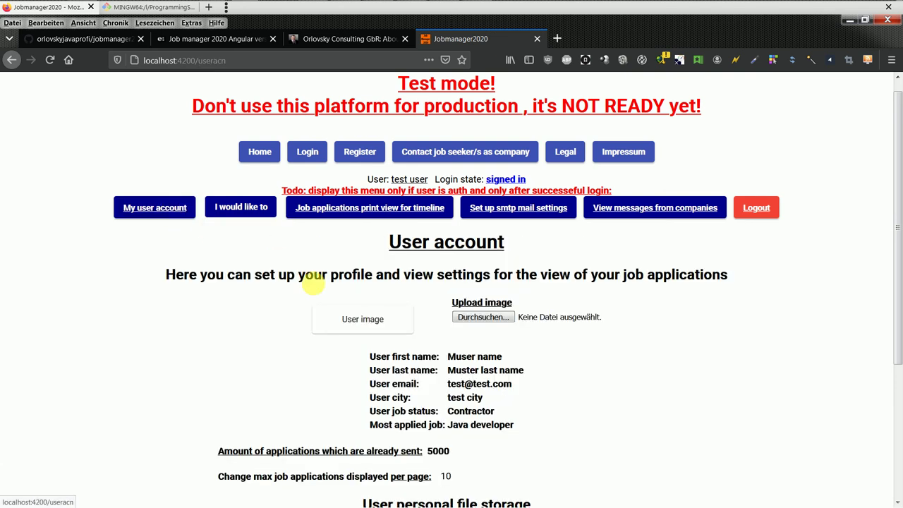
pyautogui.scroll(-3, 372, 323)
pyautogui.scroll(-3, 372, 322)
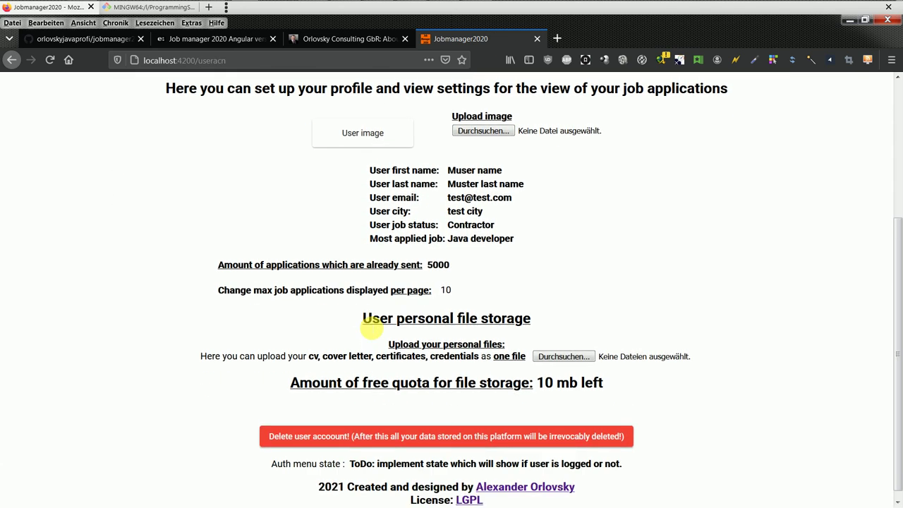
pyautogui.scroll(5, 369, 327)
pyautogui.scroll(1, 559, 369)
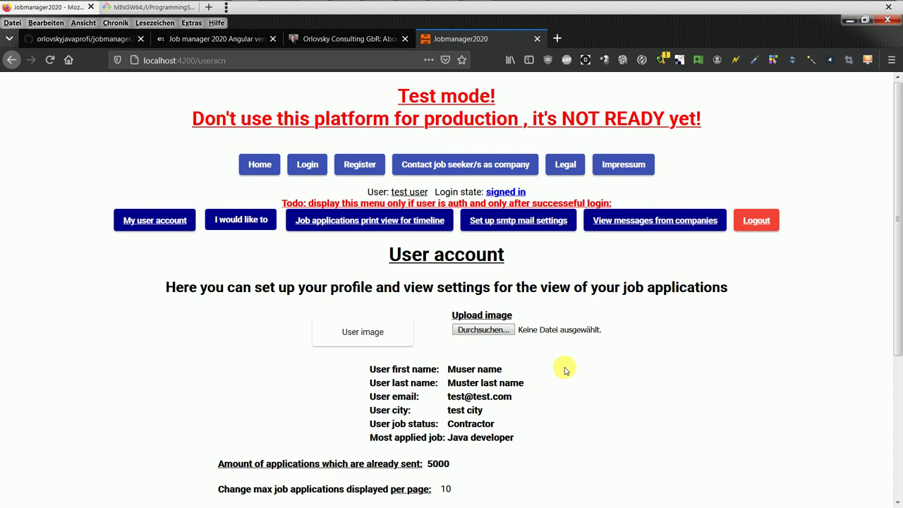
pyautogui.scroll(-5, 565, 378)
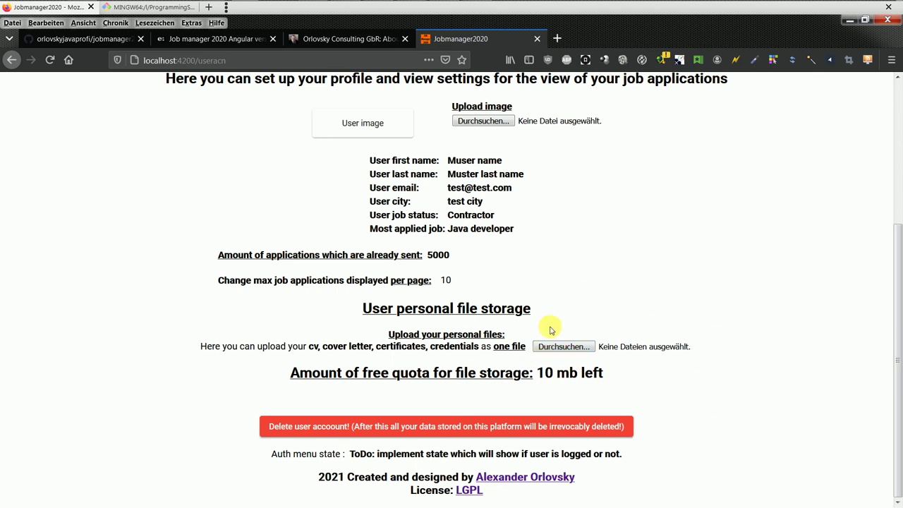
pyautogui.scroll(3, 551, 330)
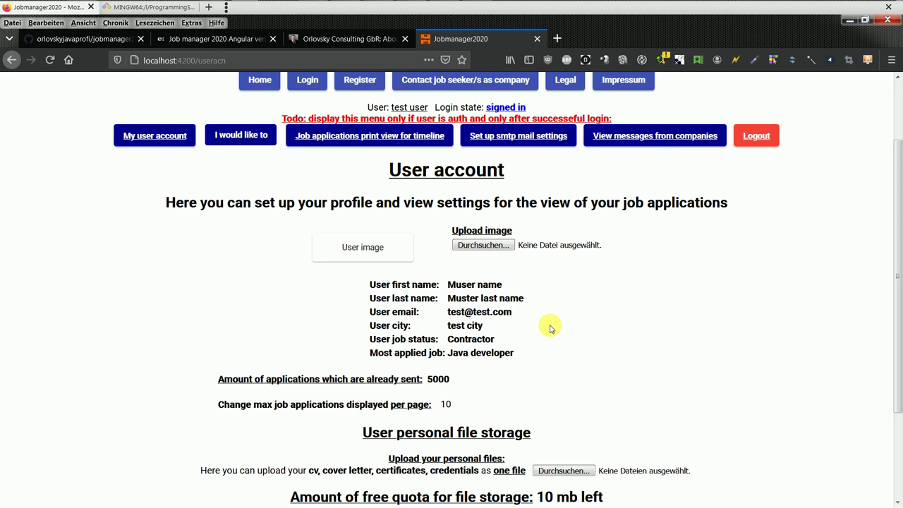
pyautogui.scroll(2, 551, 329)
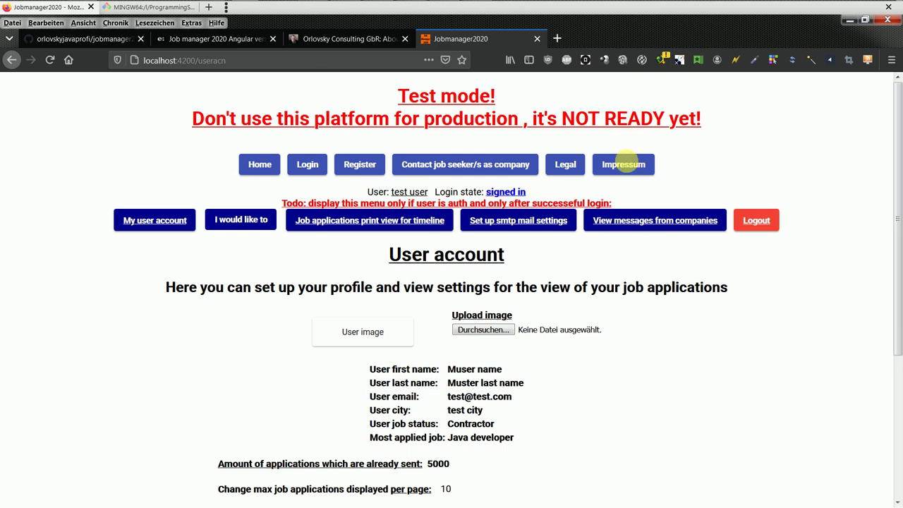
pyautogui.click(624, 164)
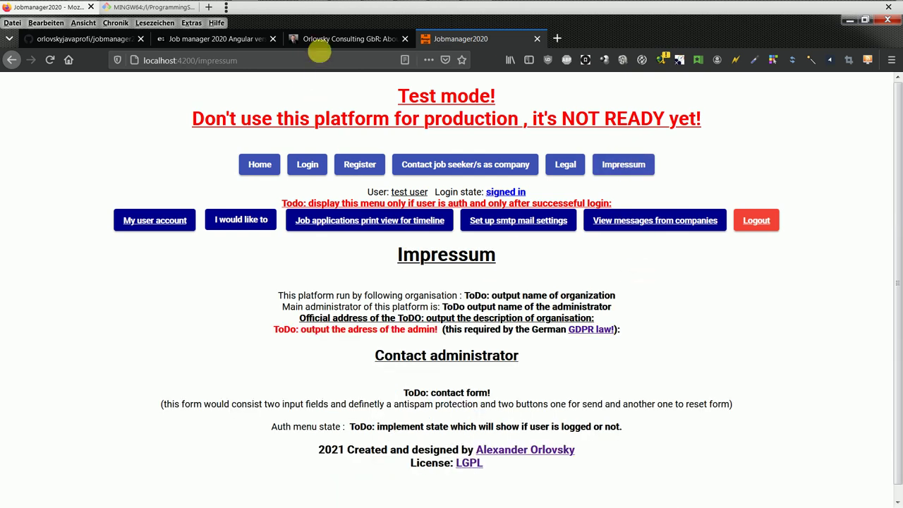
# Switch to the Orlovsky Consulting GbR blog and open 'How Orlovsky Consulting GbR work in projects?'.
pyautogui.click(321, 39)
pyautogui.scroll(-3, 582, 346)
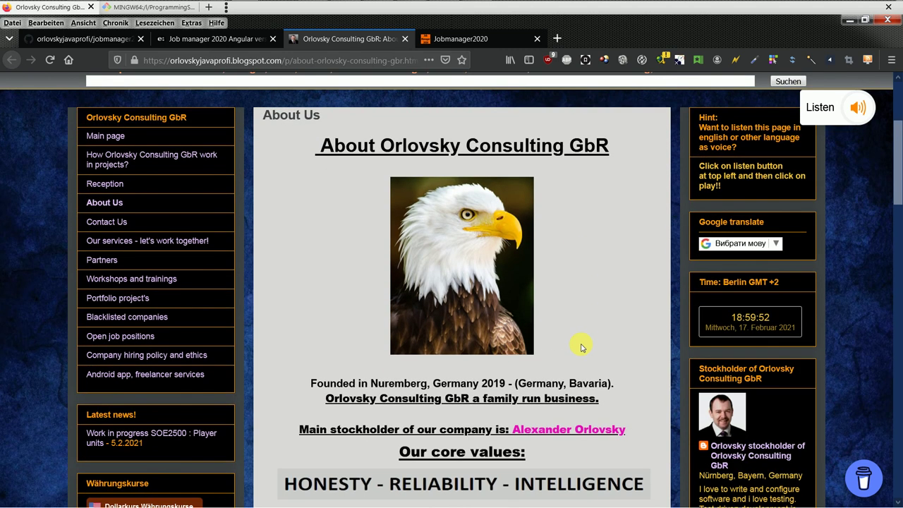
pyautogui.click(152, 157)
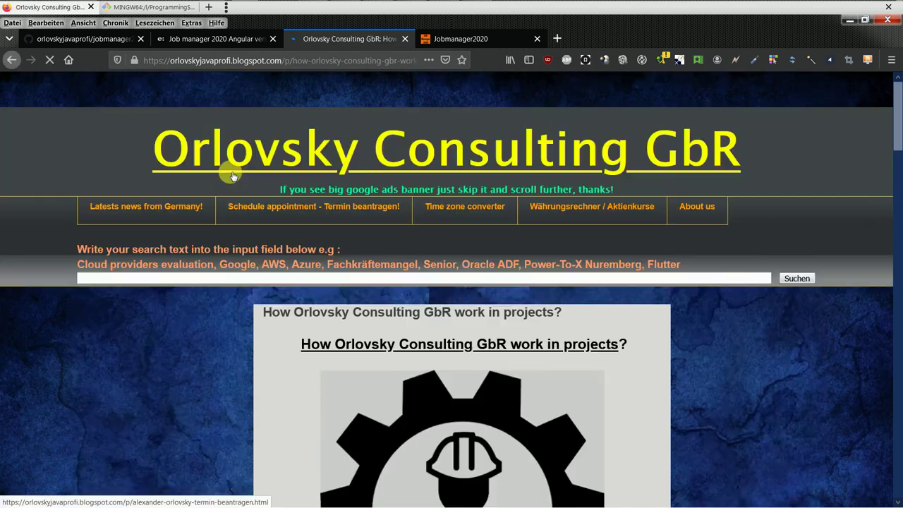
# Read through the blog's projects page, then return to the Jobmanager2020 tab.
pyautogui.scroll(-3, 615, 366)
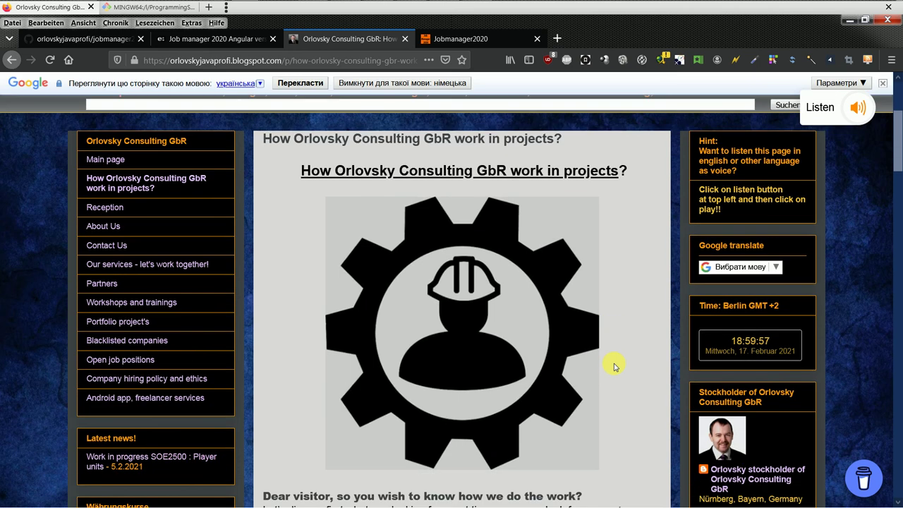
pyautogui.scroll(-5, 614, 367)
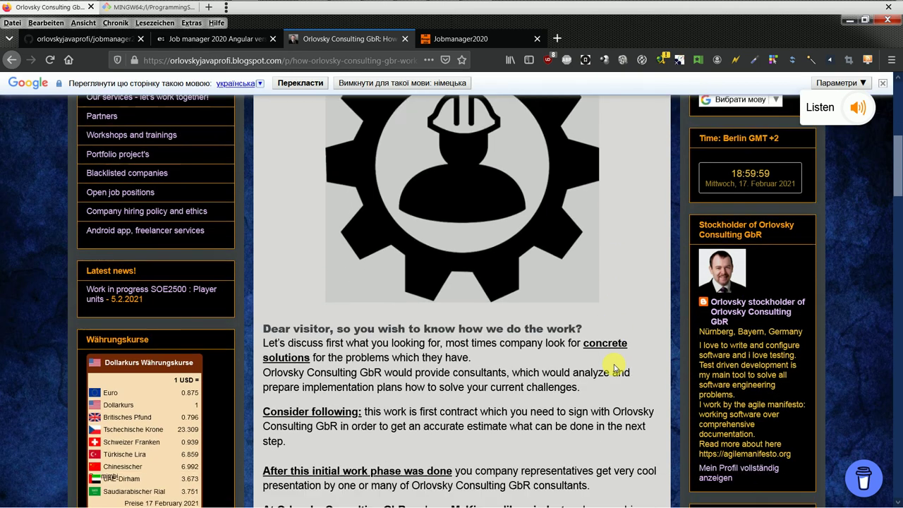
pyautogui.scroll(-4, 614, 367)
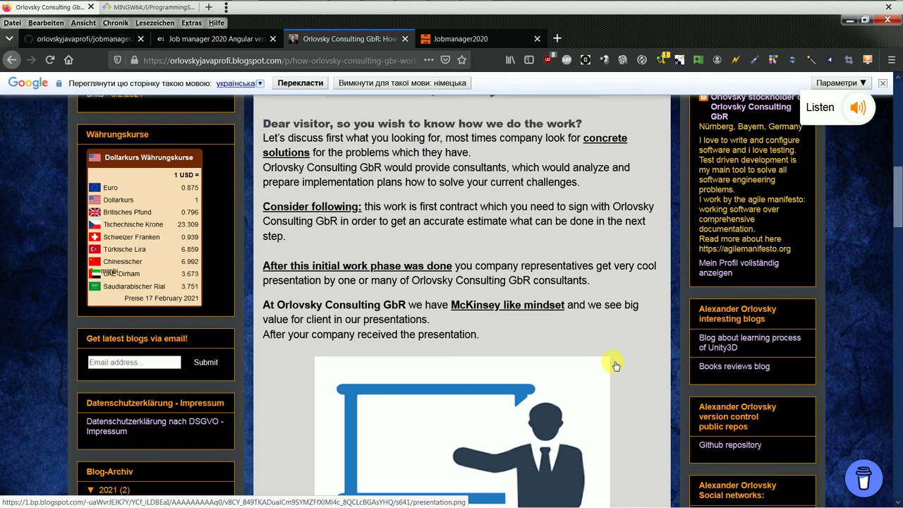
pyautogui.scroll(-5, 615, 366)
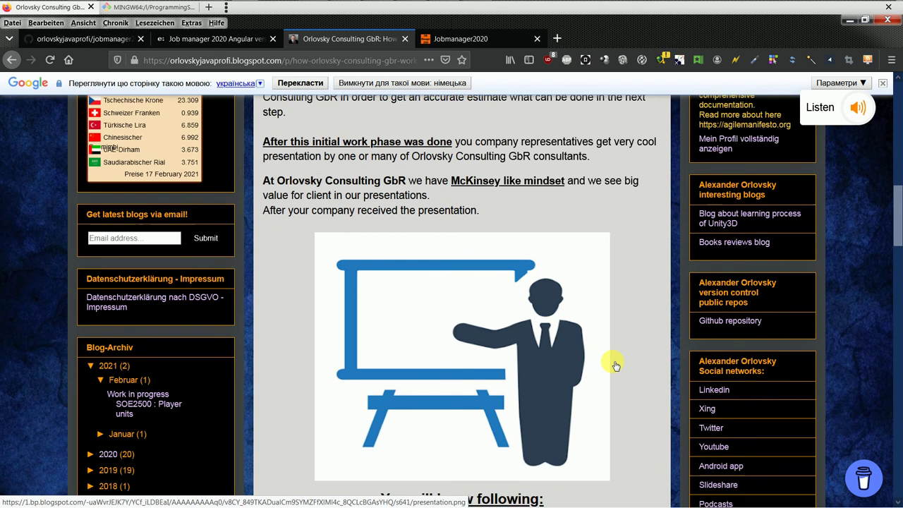
pyautogui.scroll(2, 451, 218)
pyautogui.click(474, 41)
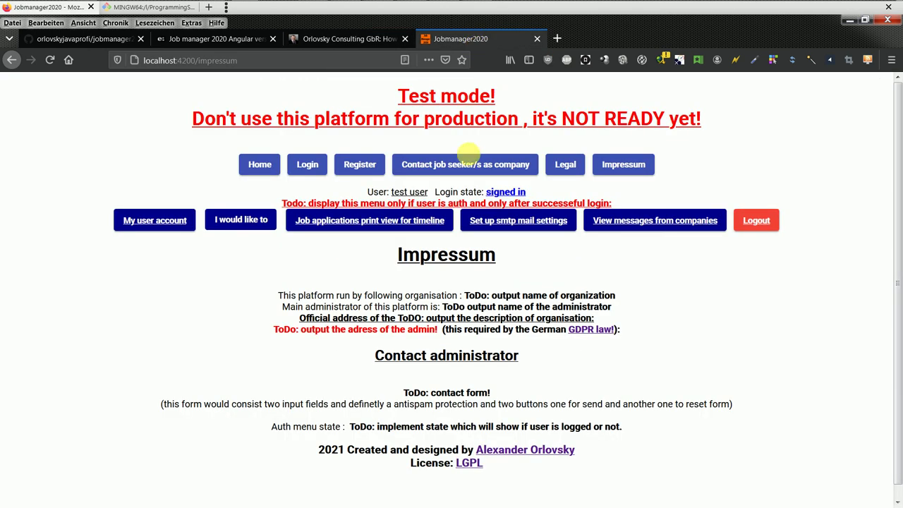
# Use Home to return to the Welcome page listing the job-seeker platform's features.
pyautogui.click(259, 165)
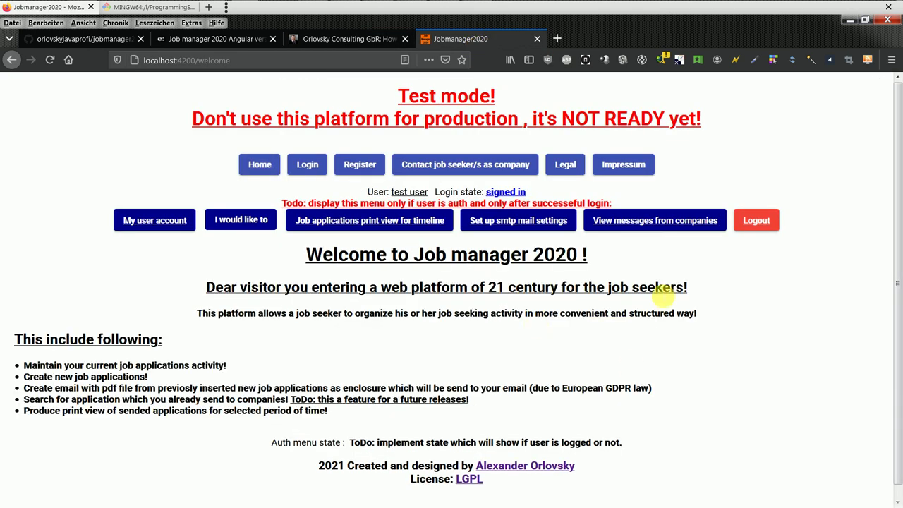